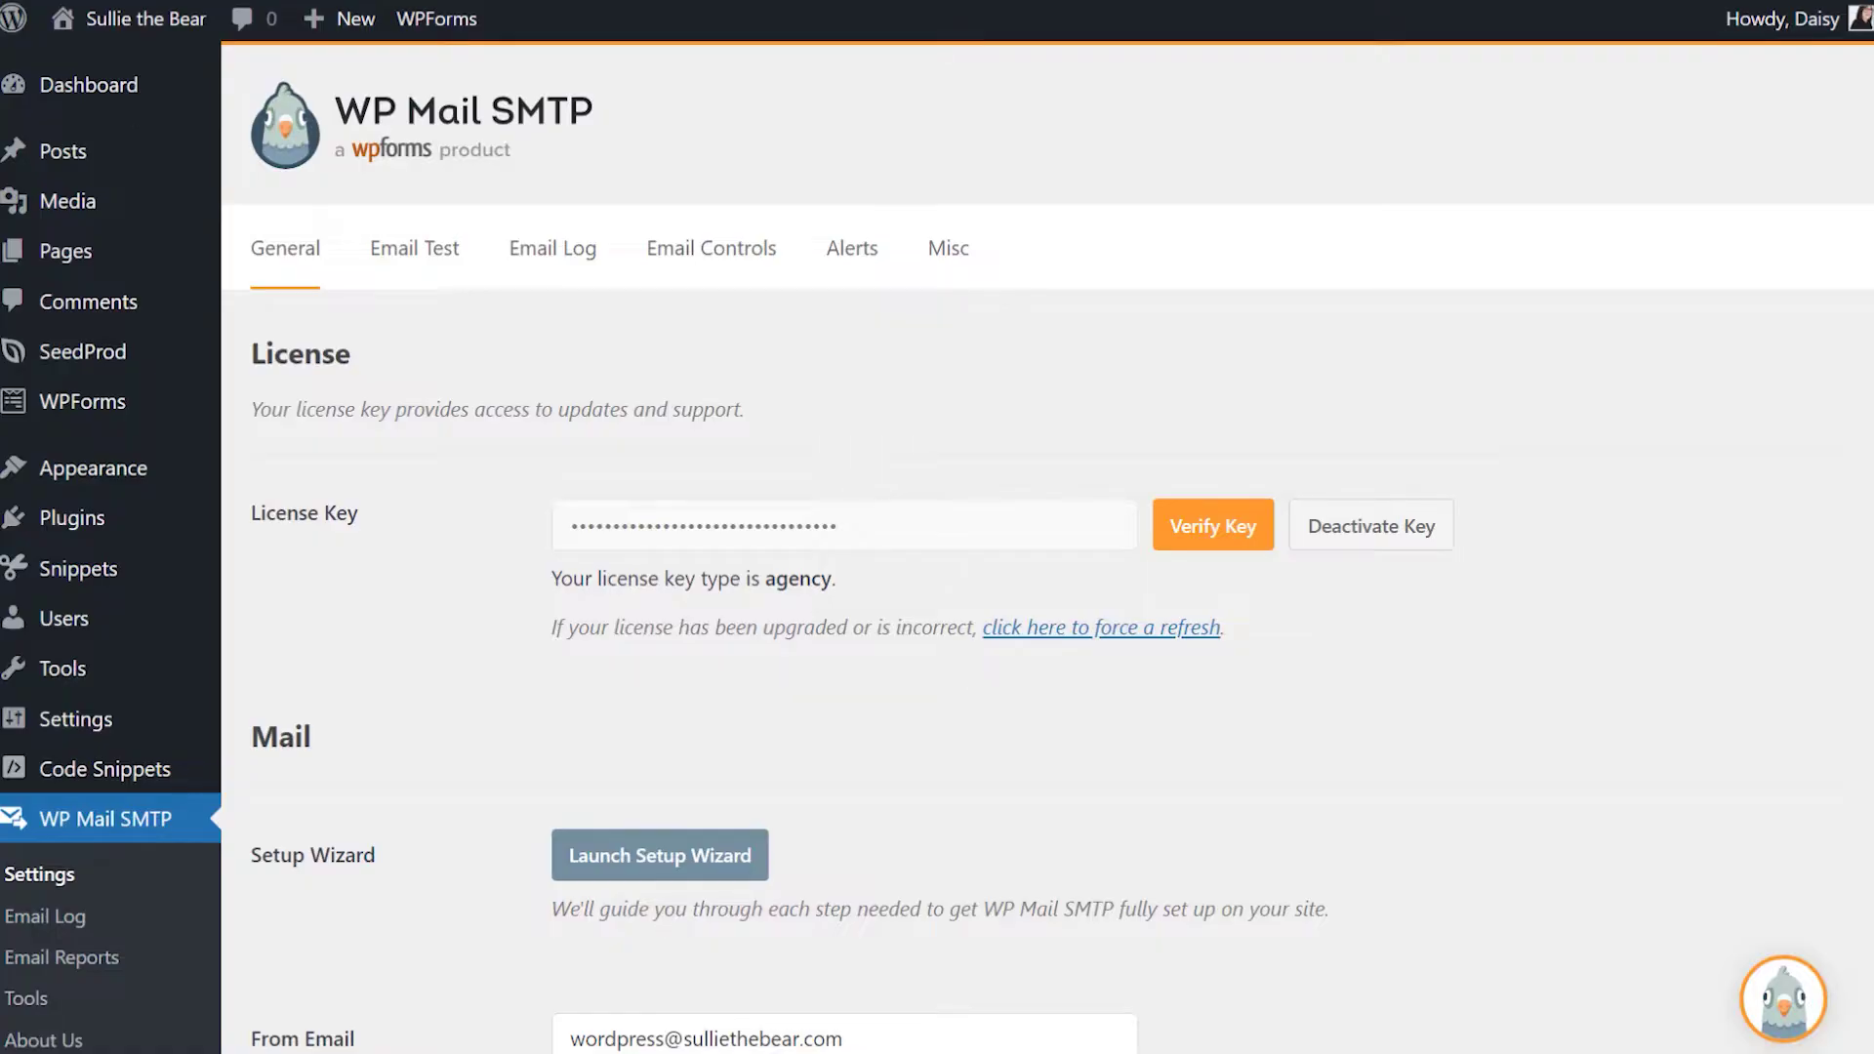
# - Select 365 / Outlook as the WP Mail SMTP mailer
pyautogui.scroll(-12, 1046, 547)
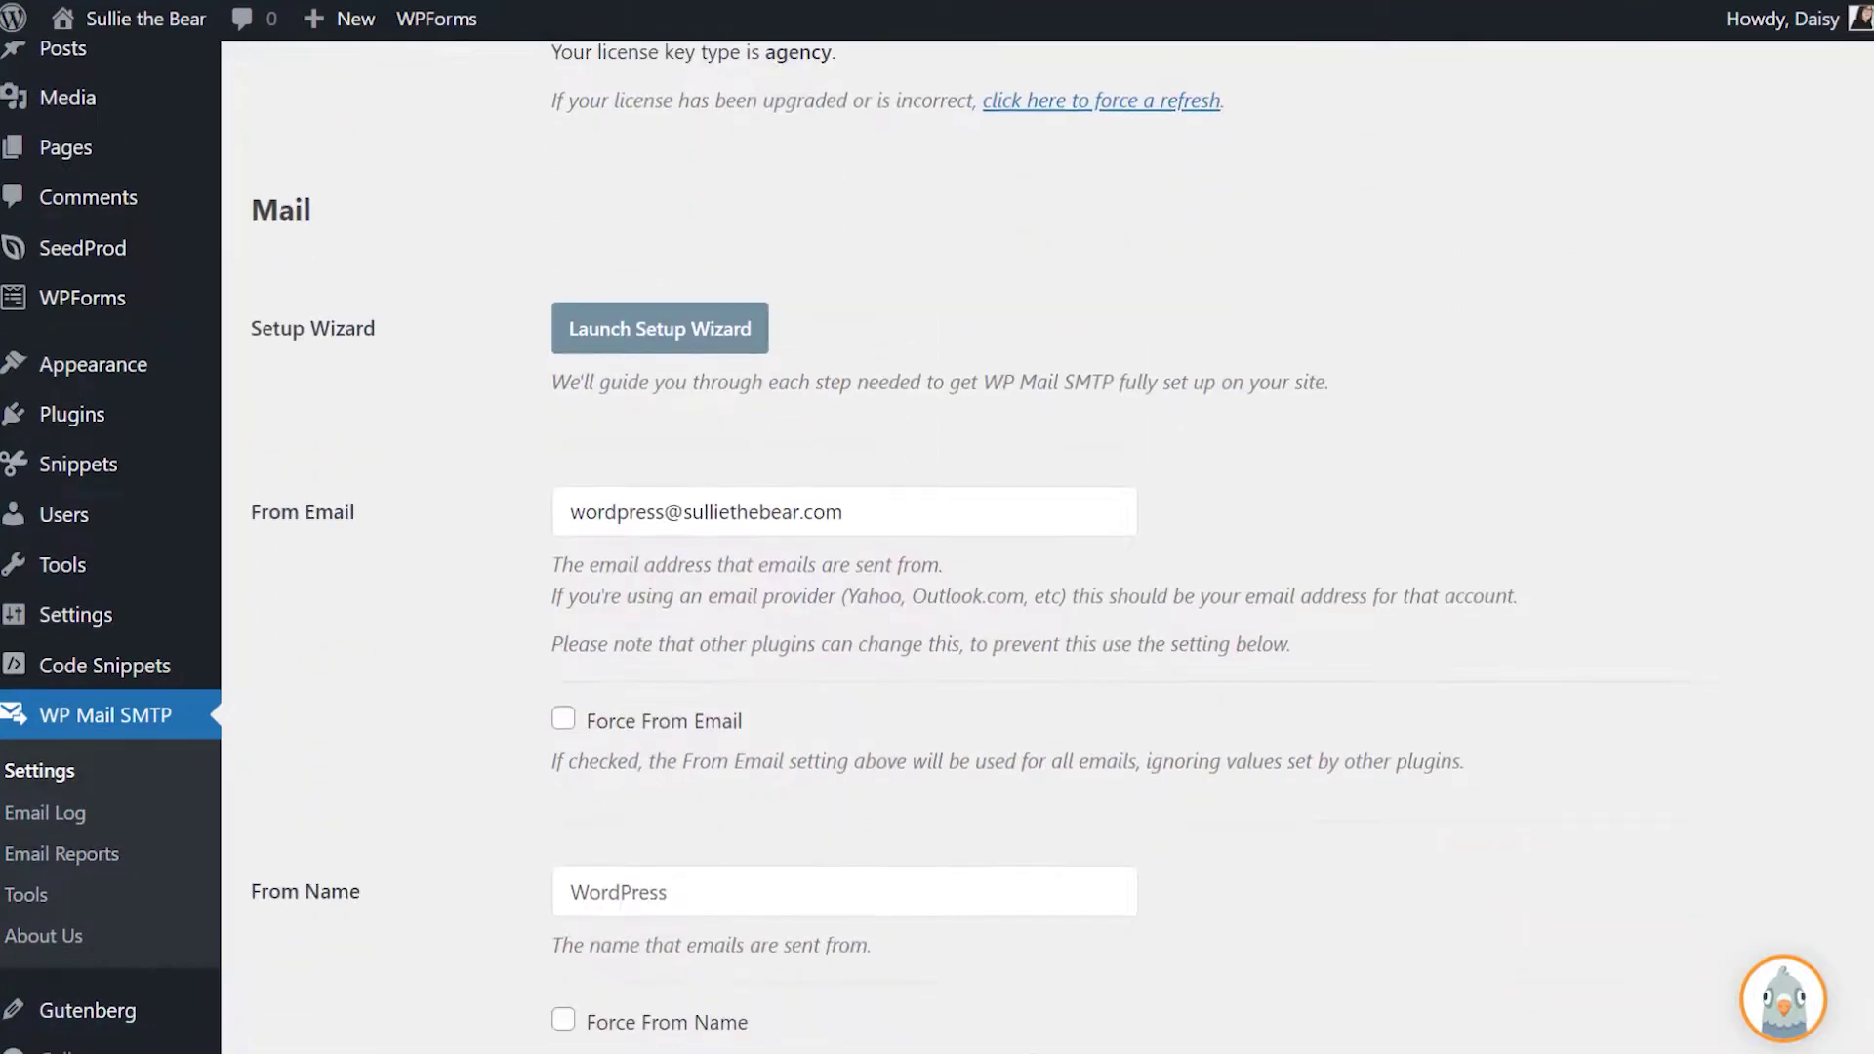
pyautogui.scroll(-4, 988, 556)
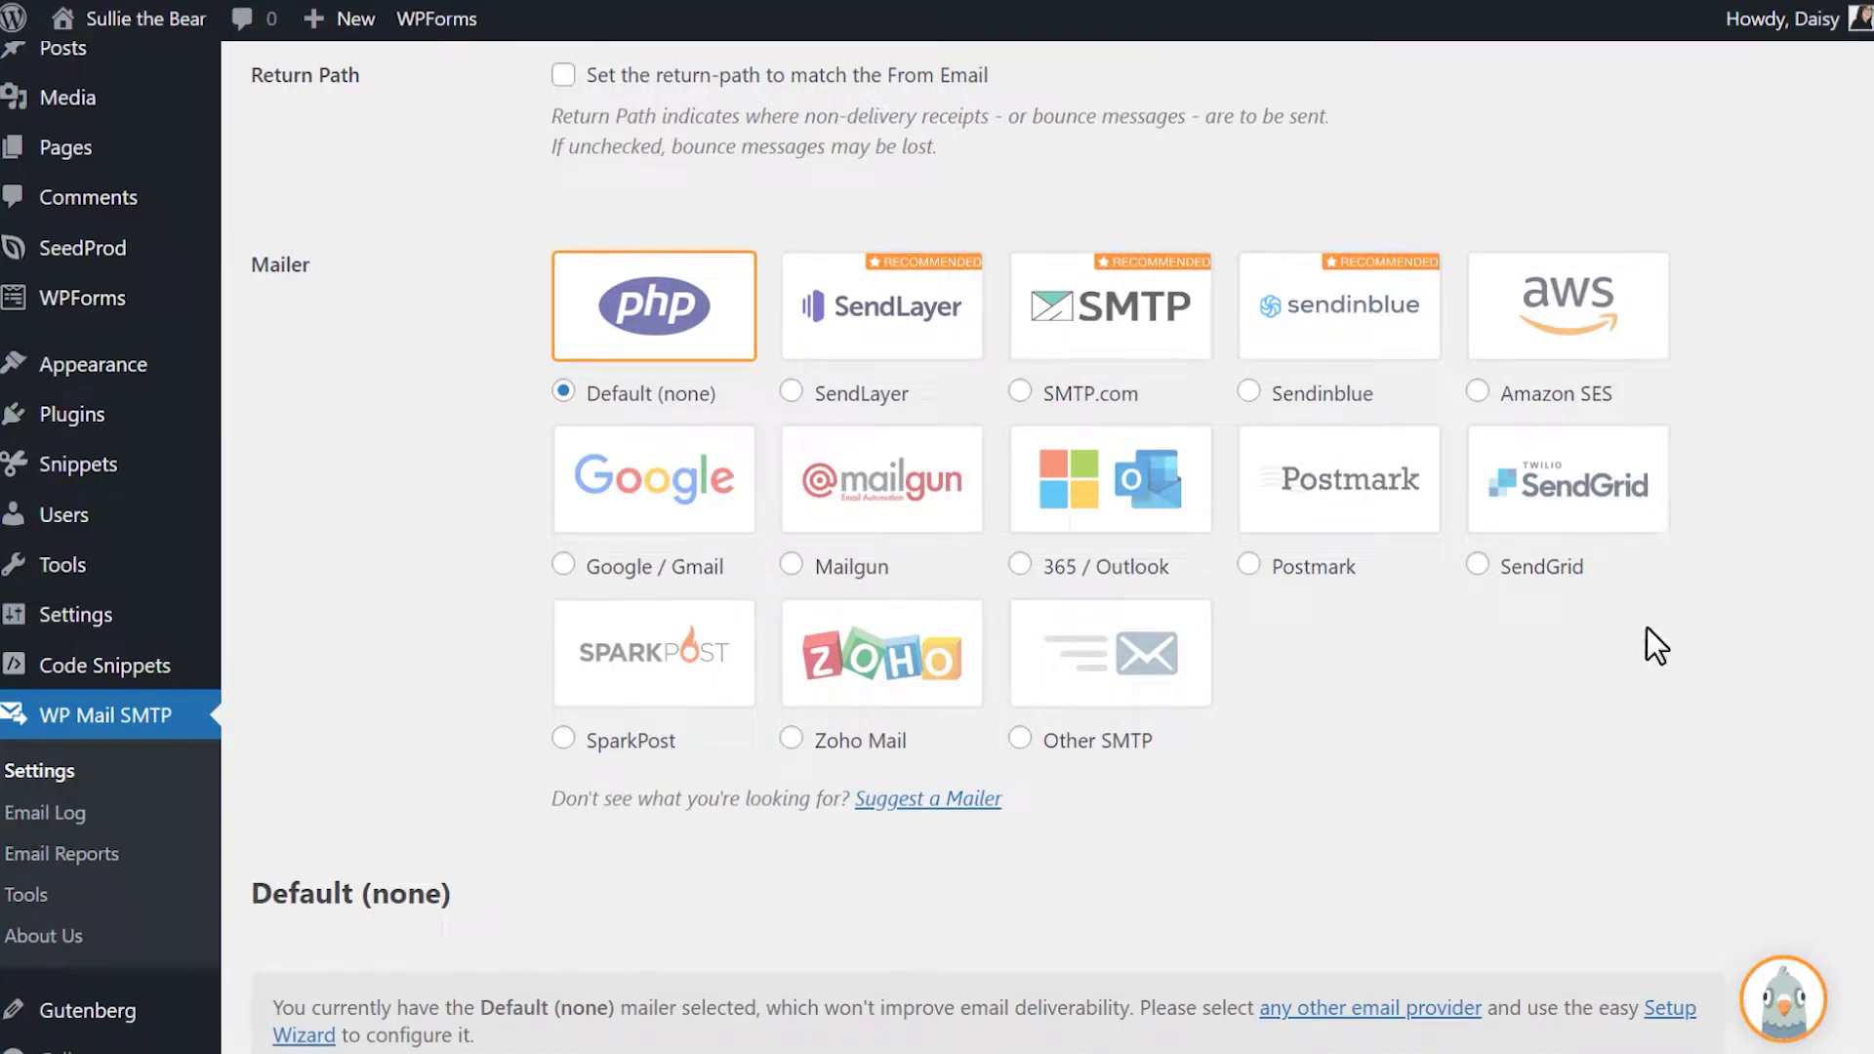
pyautogui.click(1069, 530)
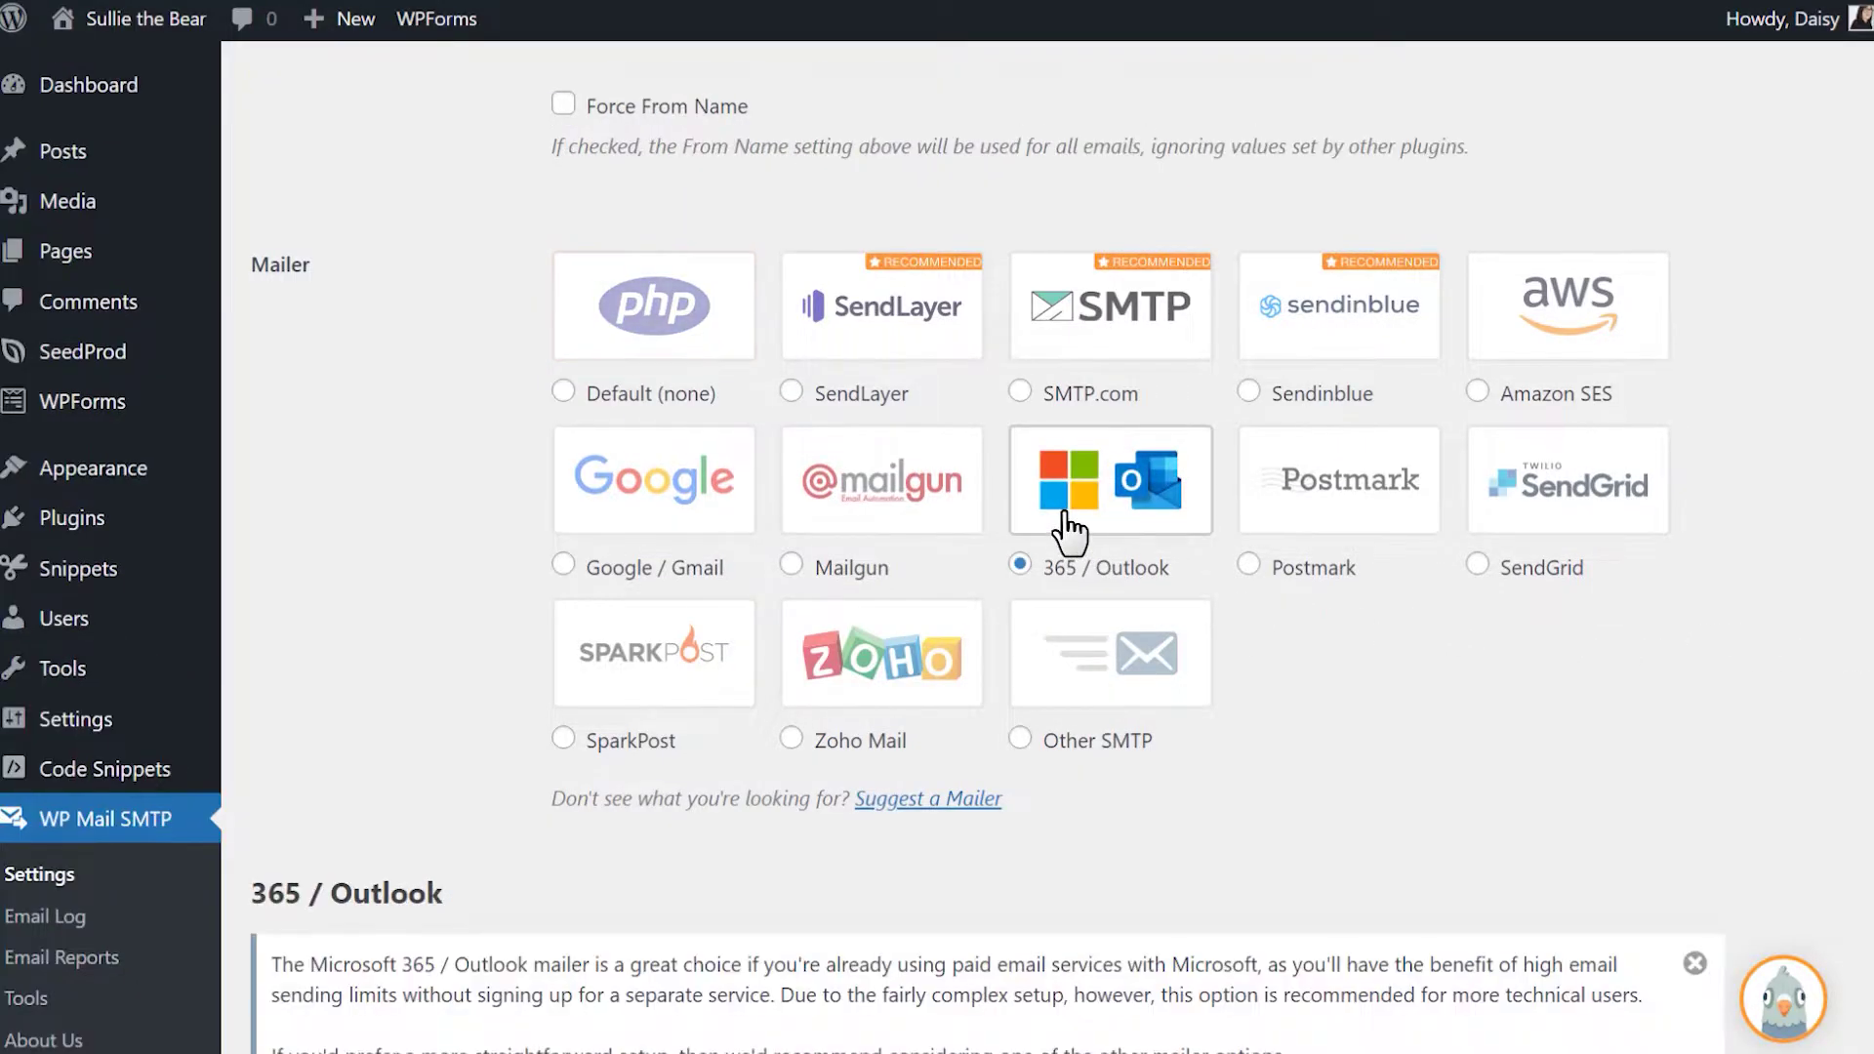
# - Check the empty Application ID and Application Password fields and the Redirect URI address
pyautogui.scroll(-7, 1069, 532)
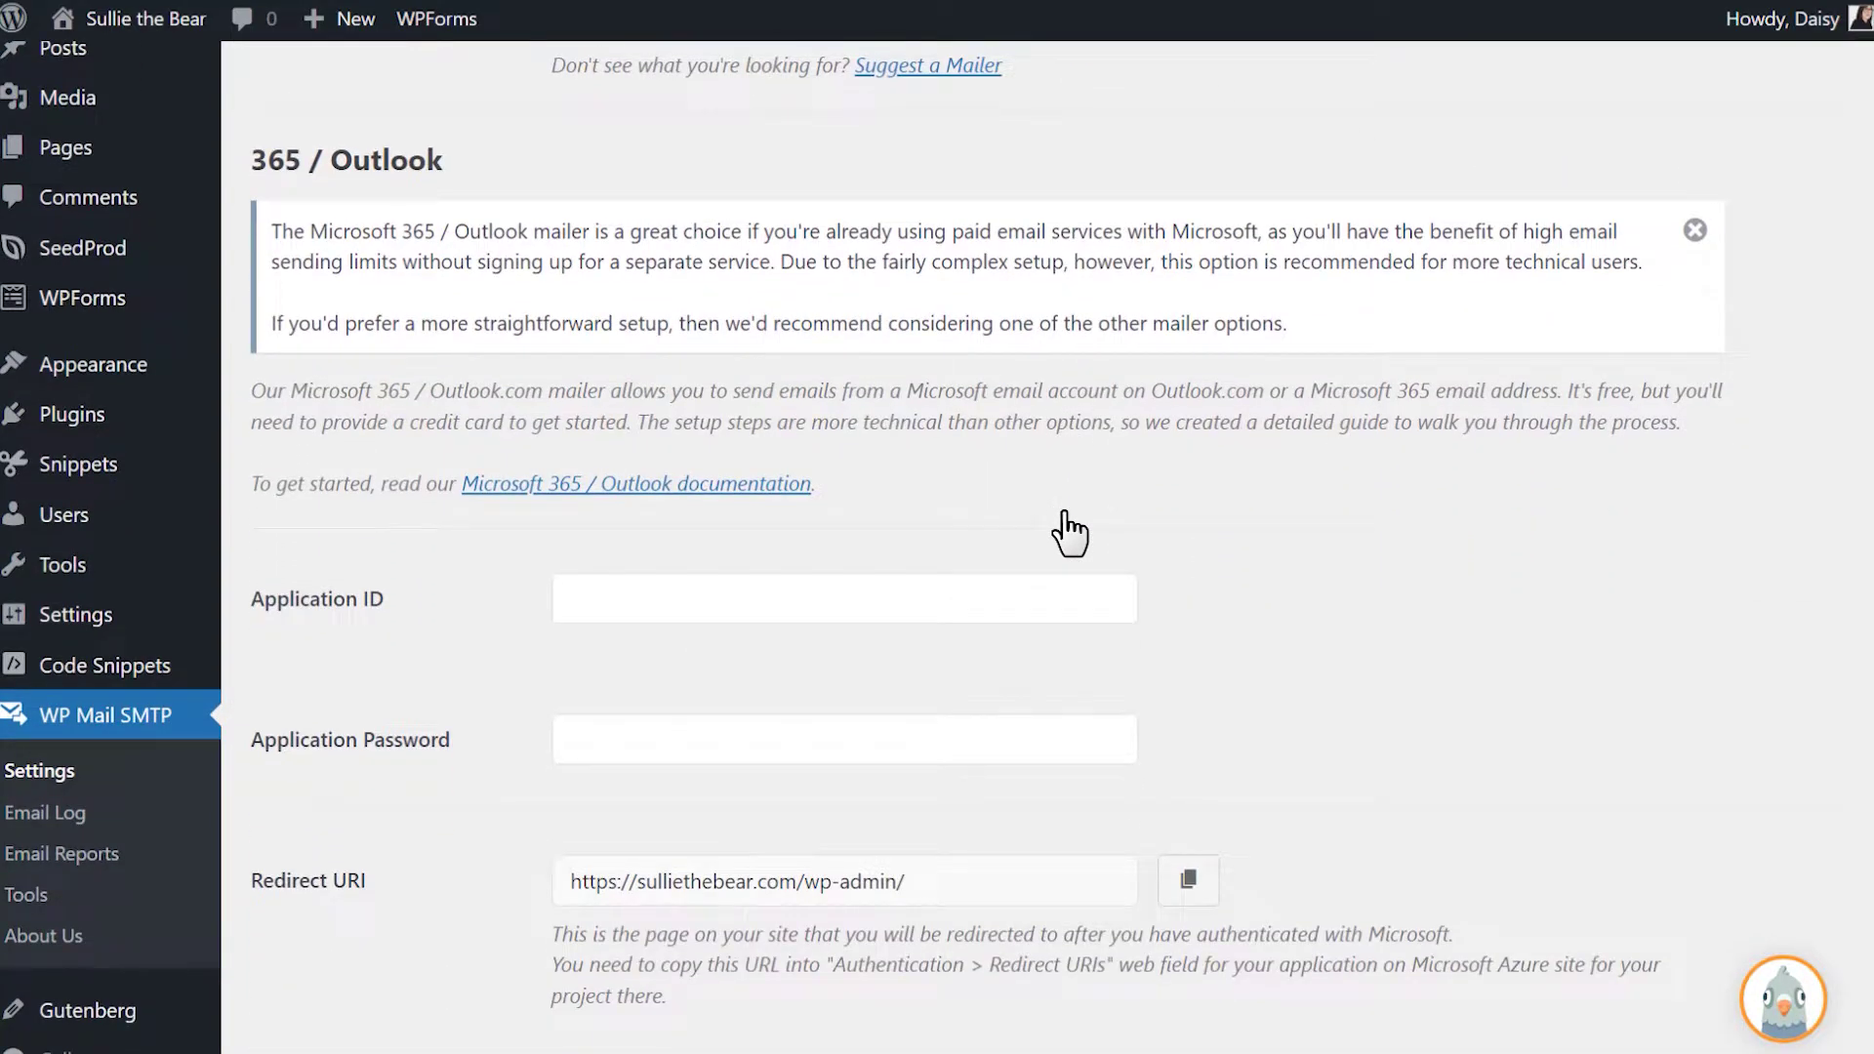
pyautogui.click(1032, 600)
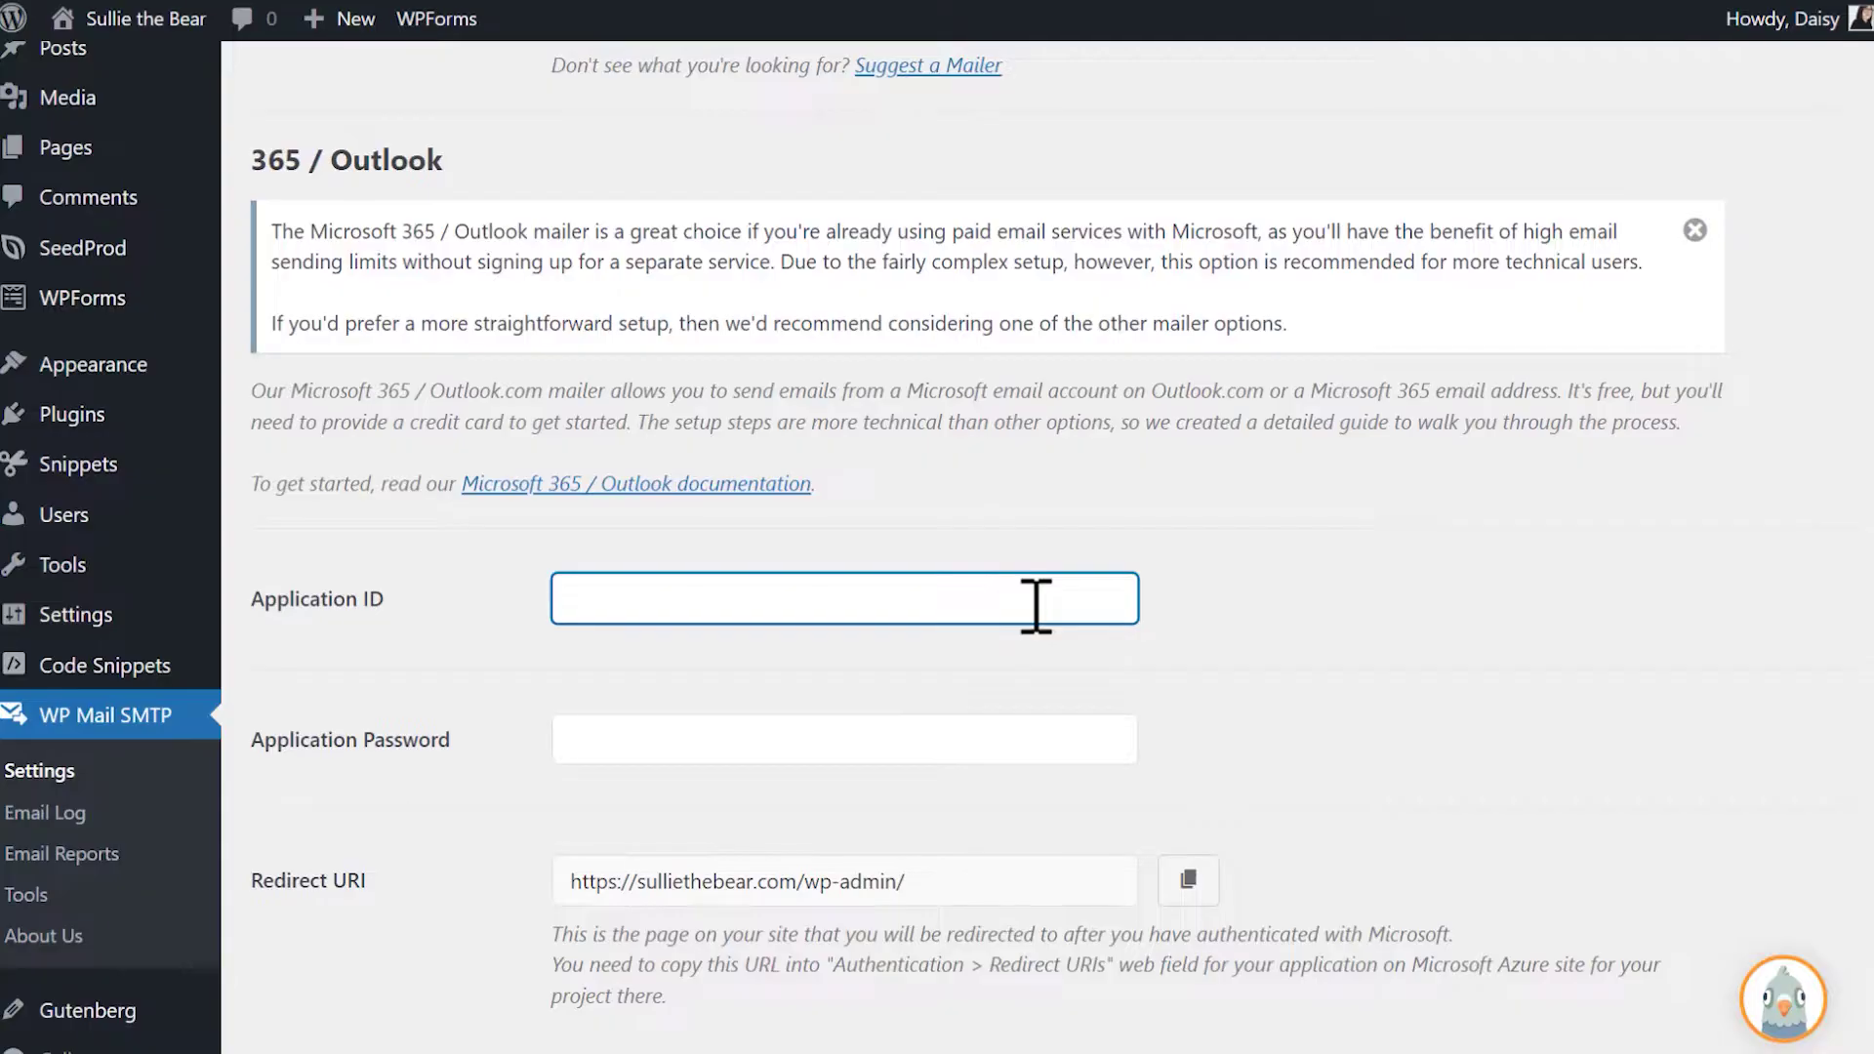
pyautogui.click(1023, 738)
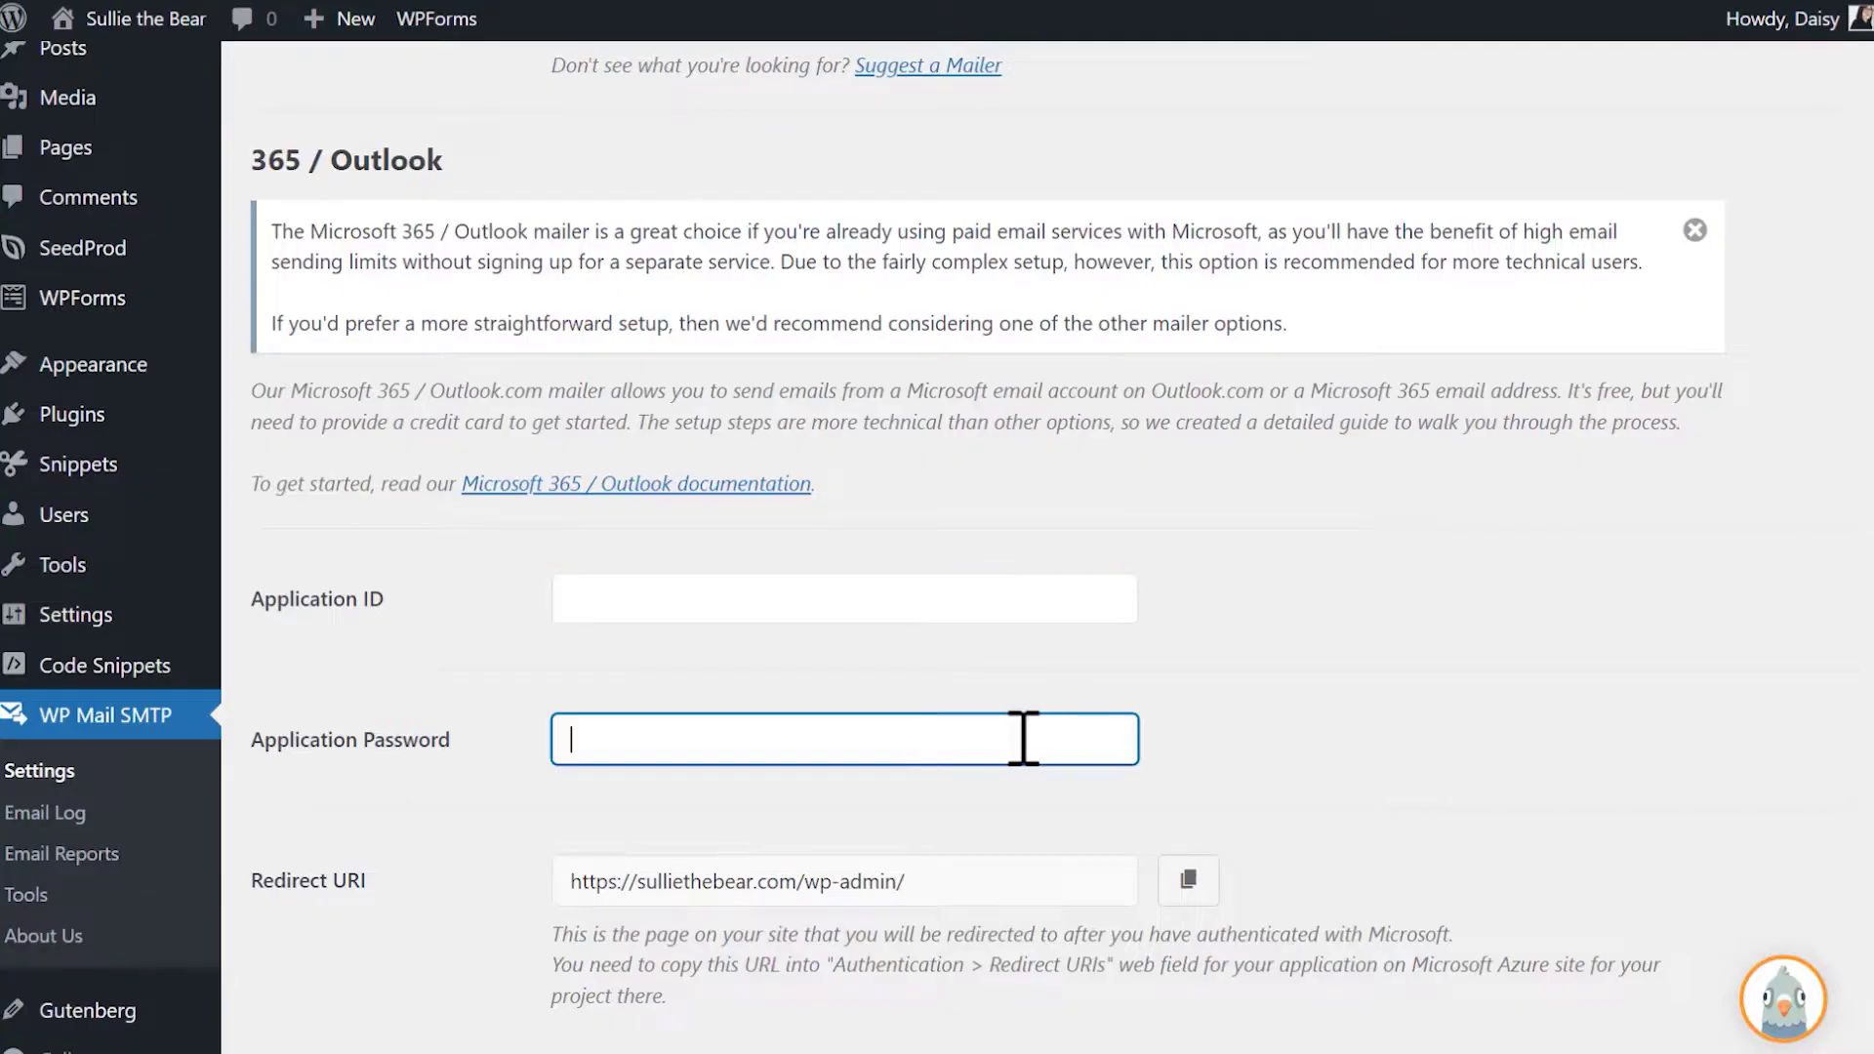
pyautogui.click(993, 879)
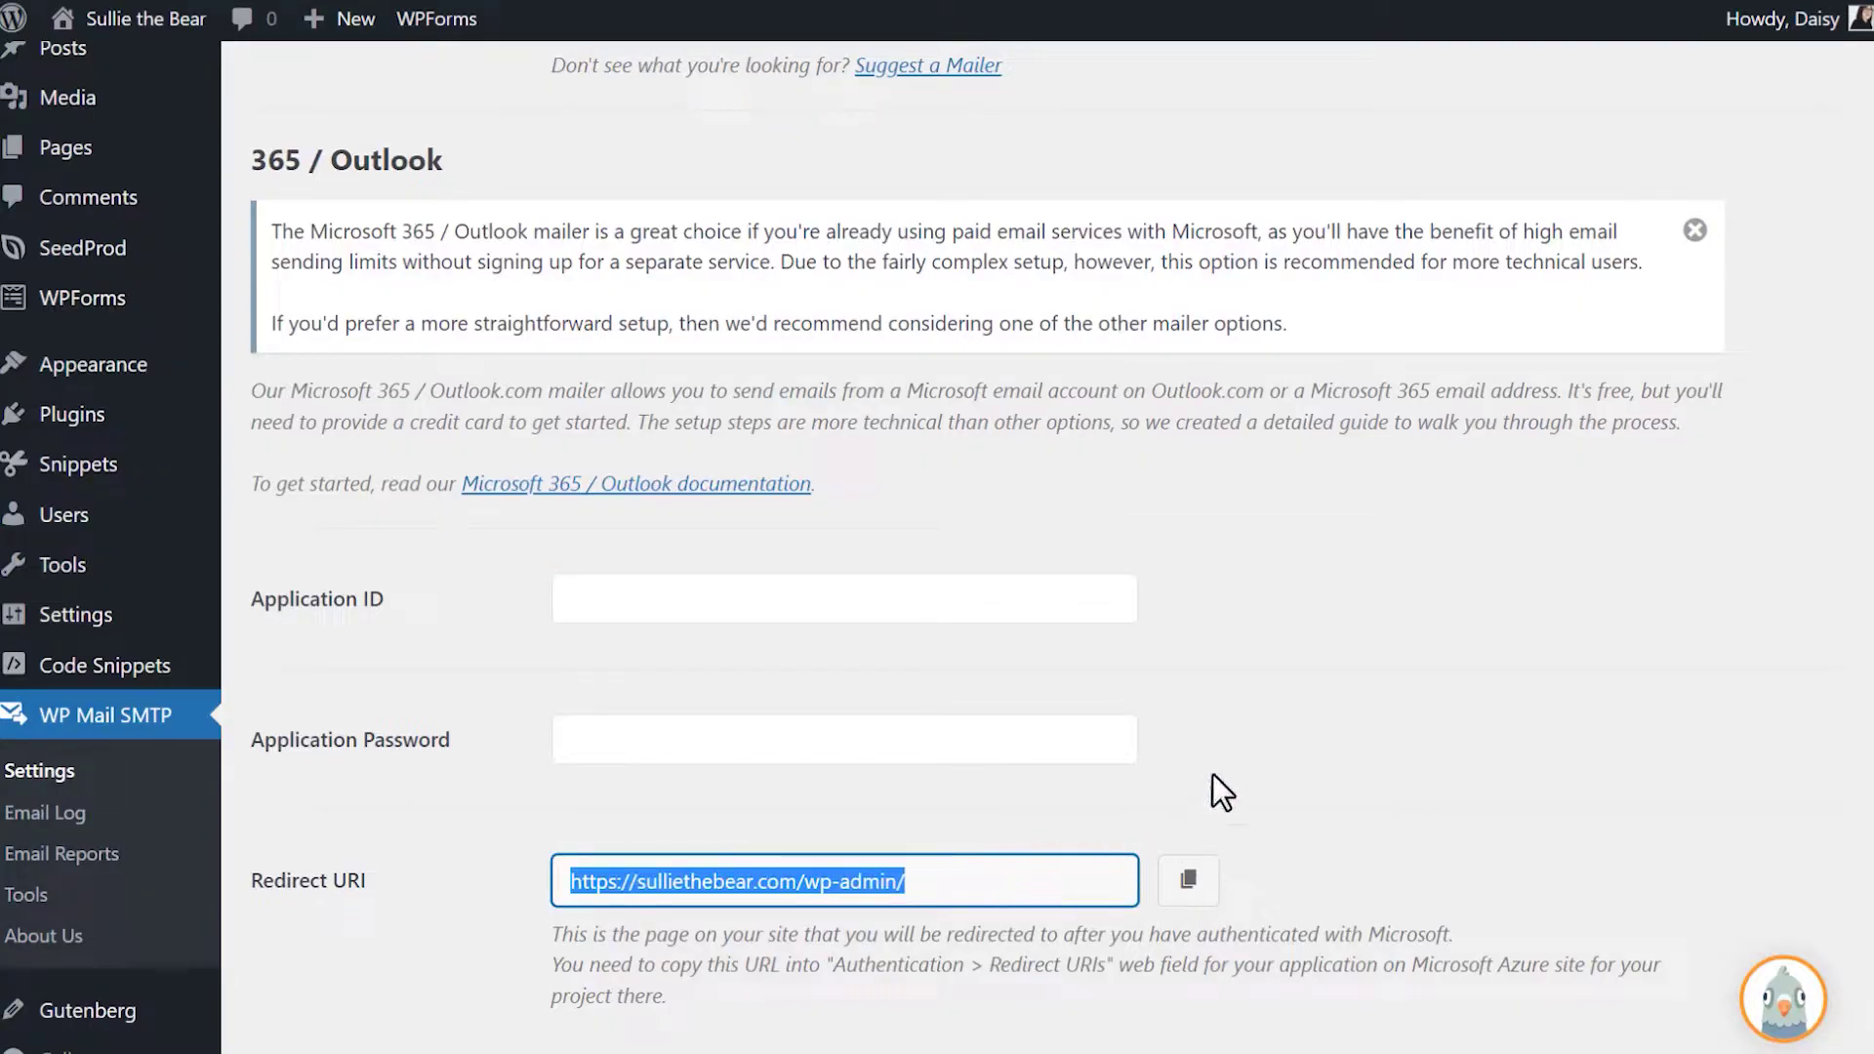
pyautogui.click(1257, 668)
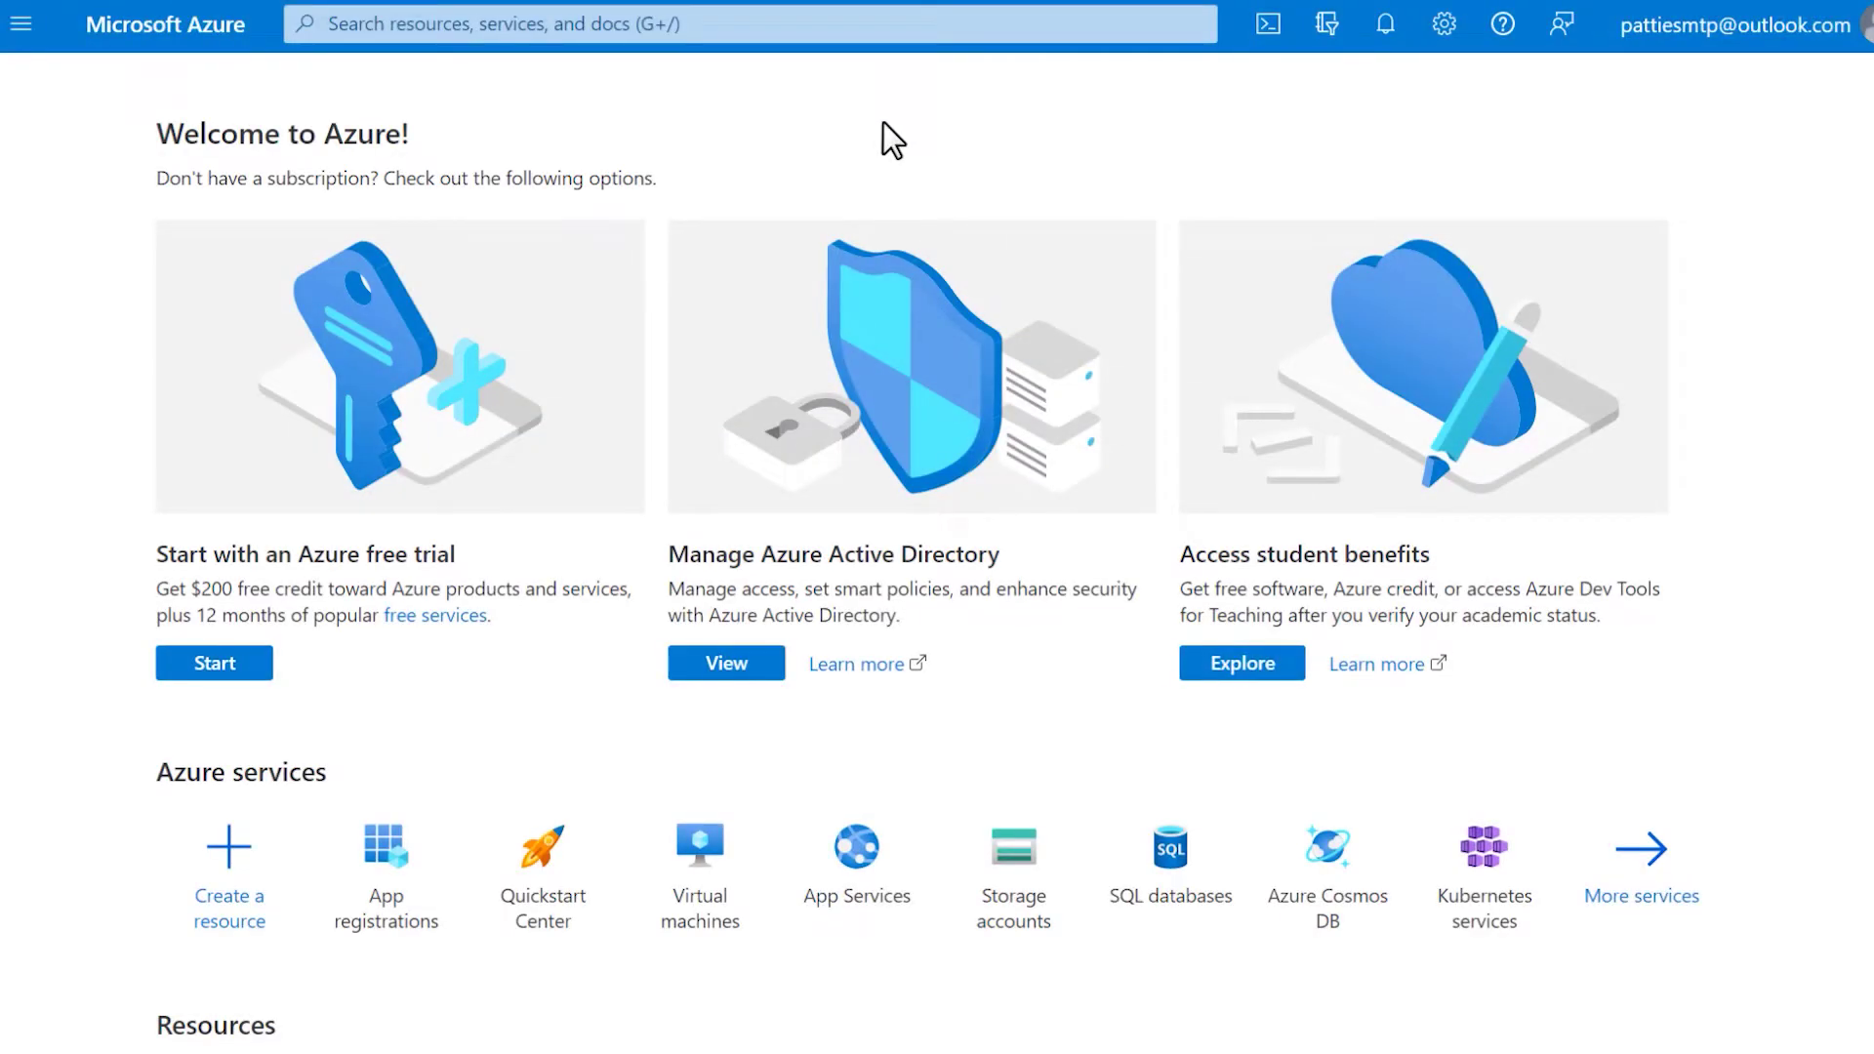
# - Search Azure for 'App Registrations' and go to the App registrations service
pyautogui.click(781, 29)
pyautogui.write('A')
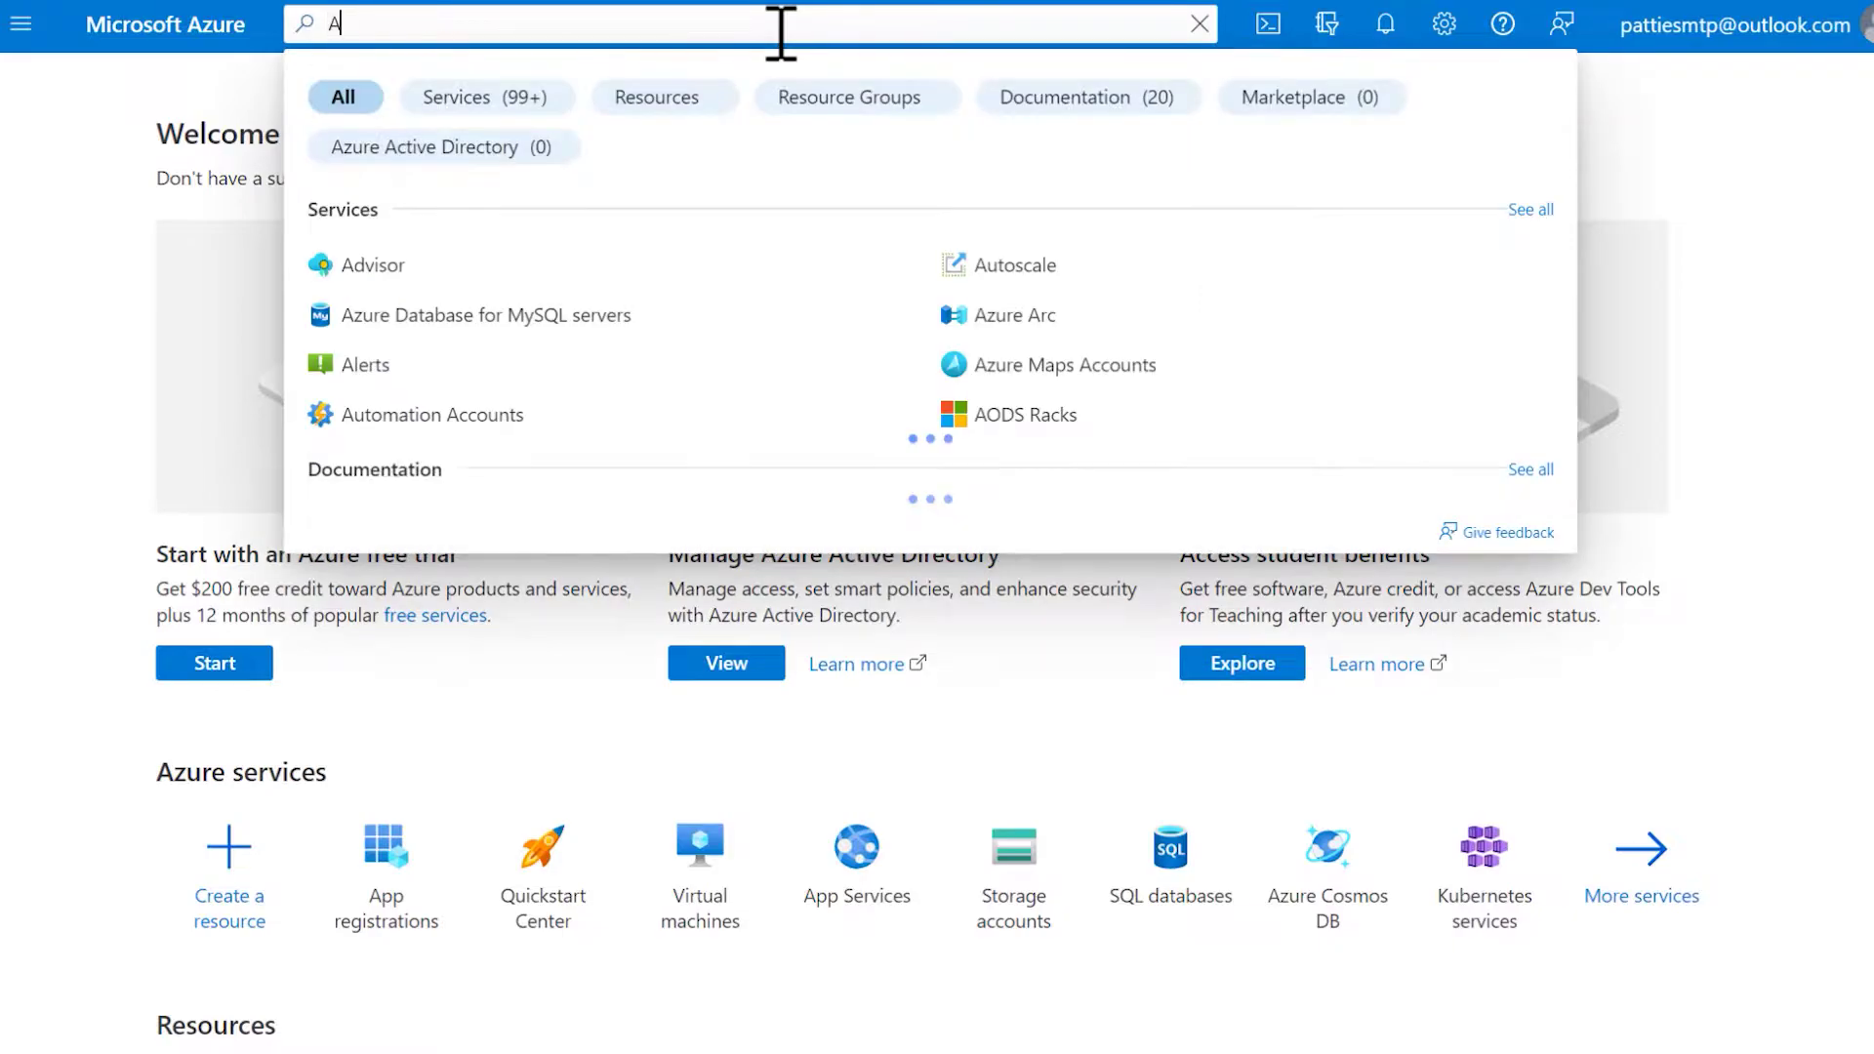
pyautogui.write('pp Registrations')
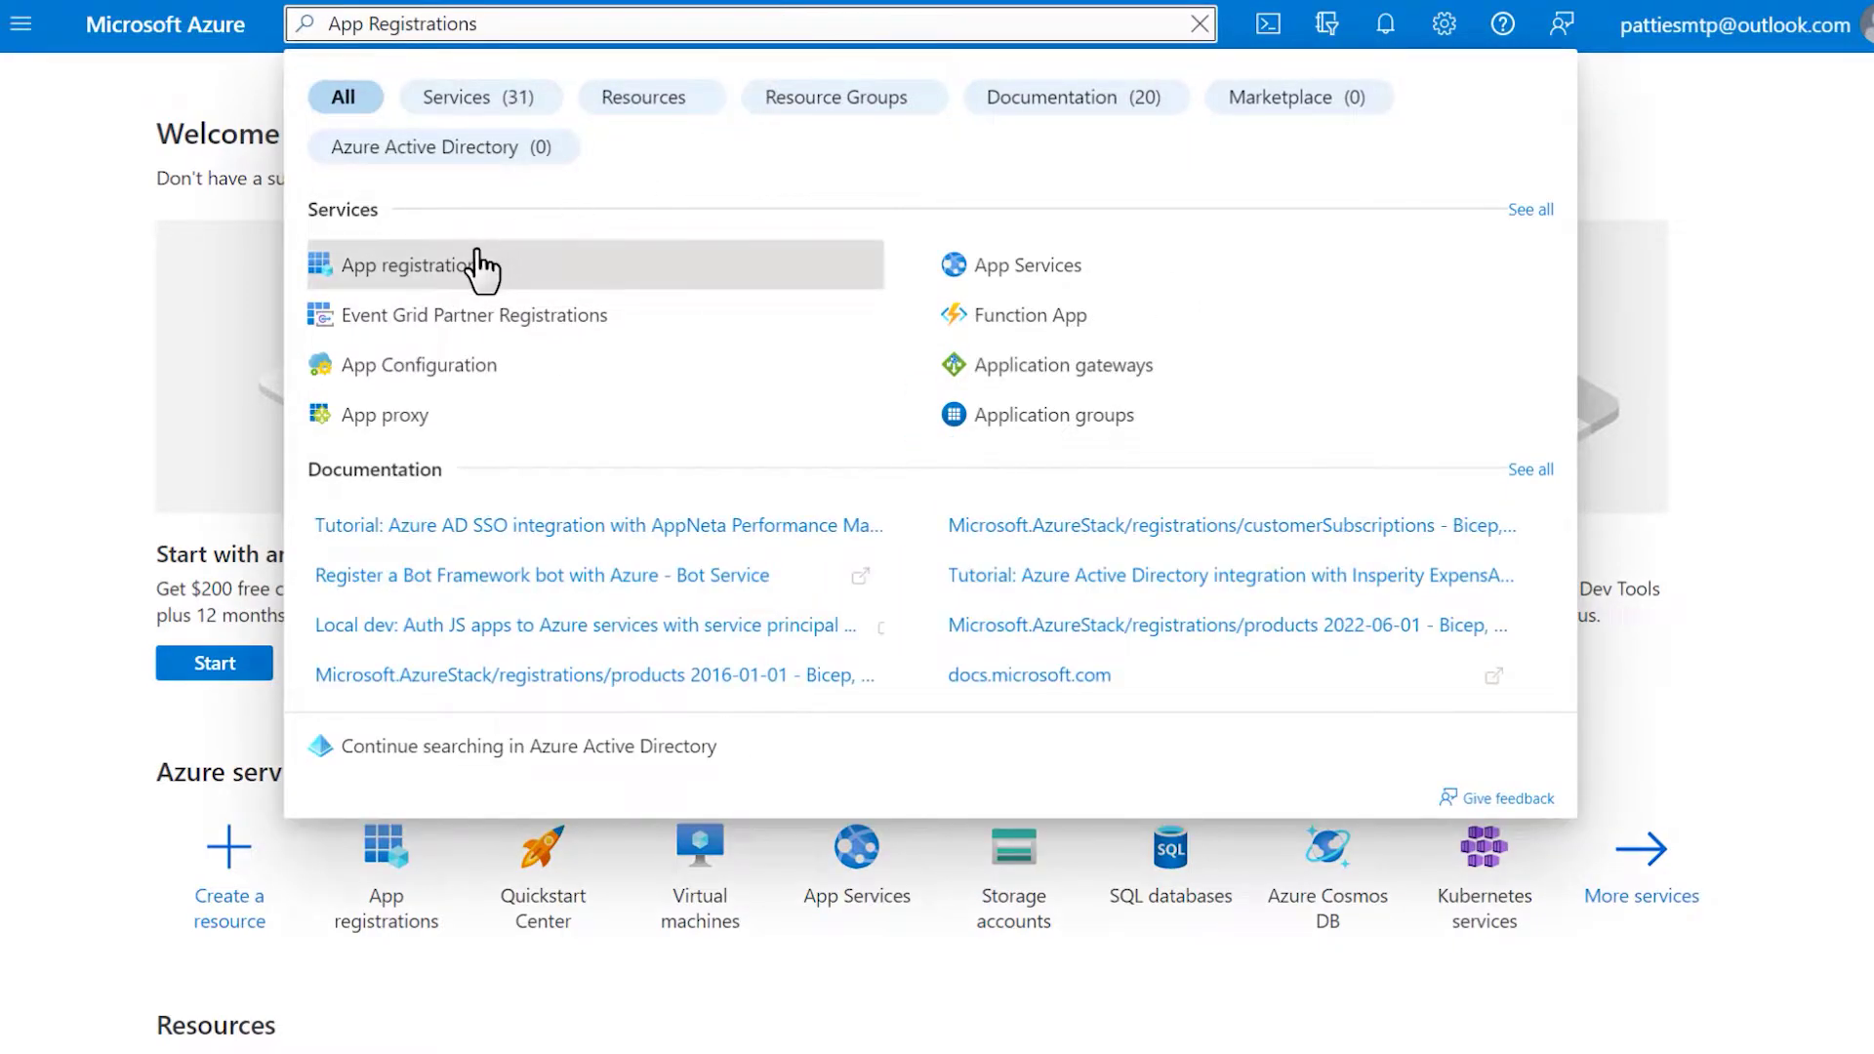
pyautogui.click(481, 264)
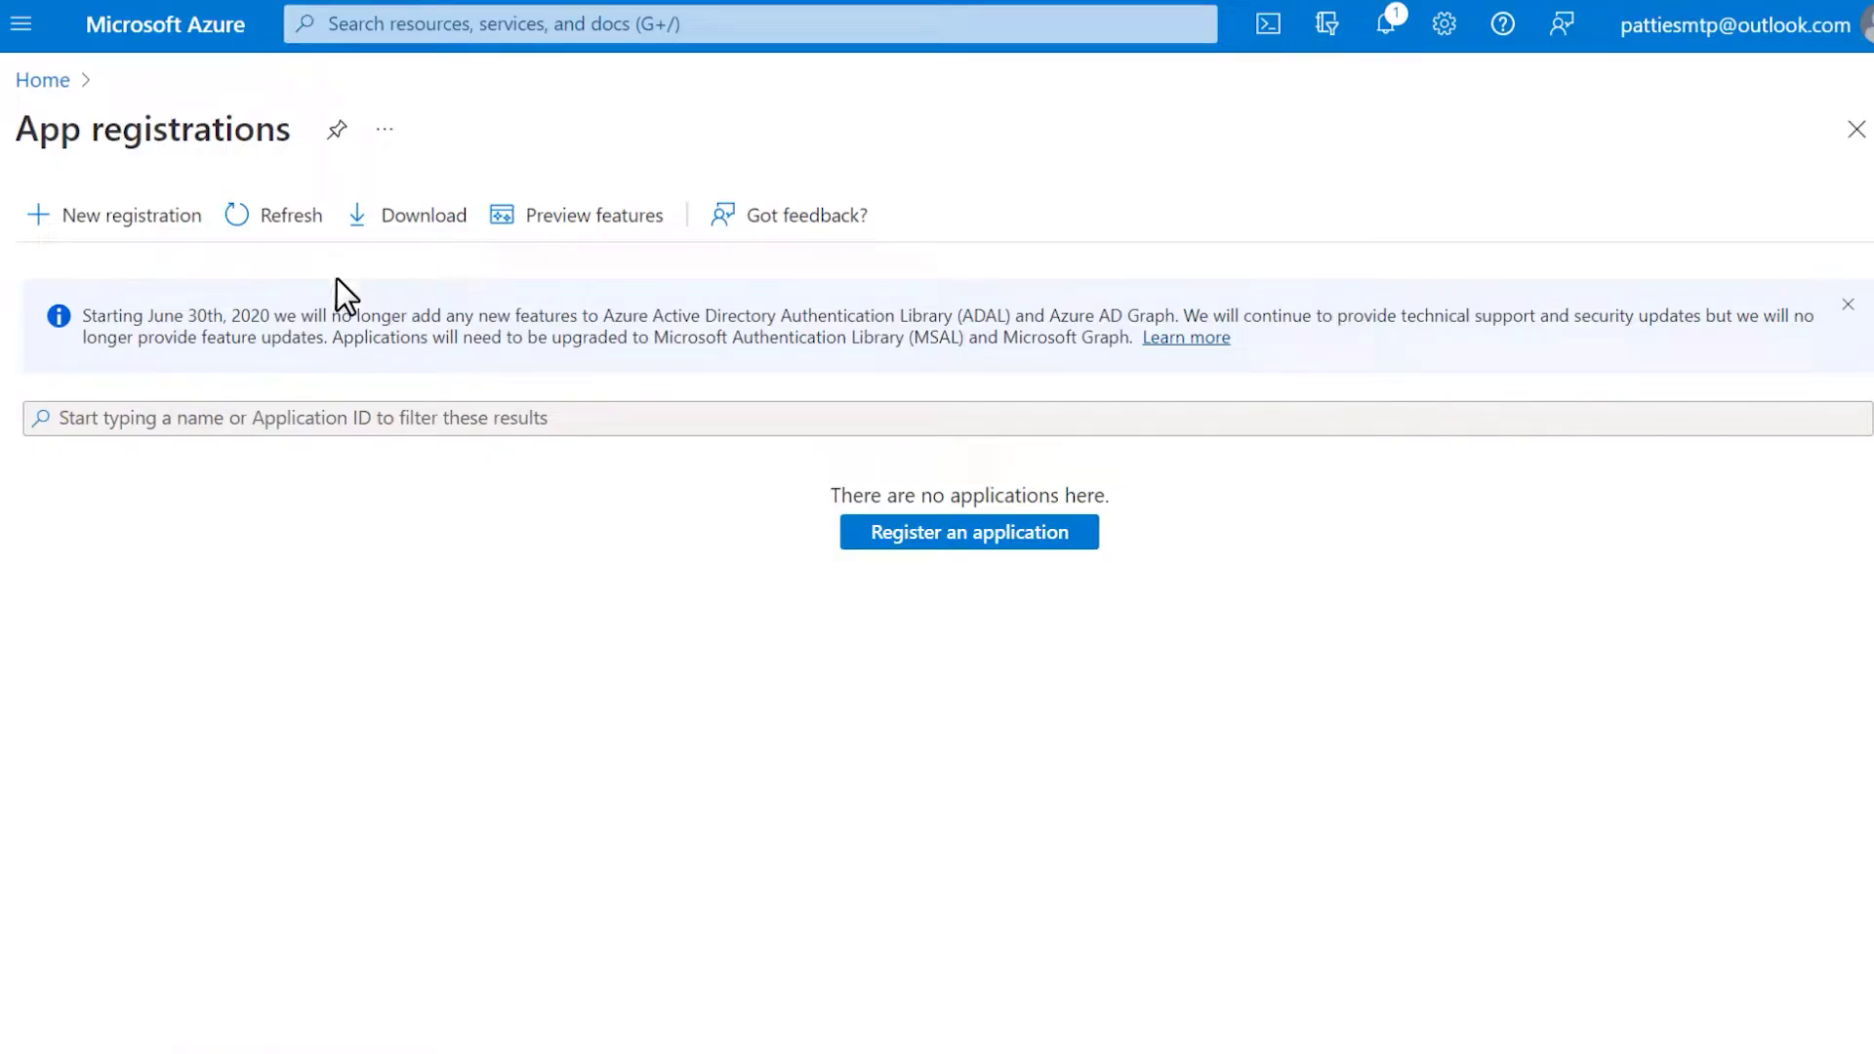
# - Start a new registration named 'WP Mail SMTP:sulliethebear.com' for organizational and personal Microsoft accounts
pyautogui.click(136, 224)
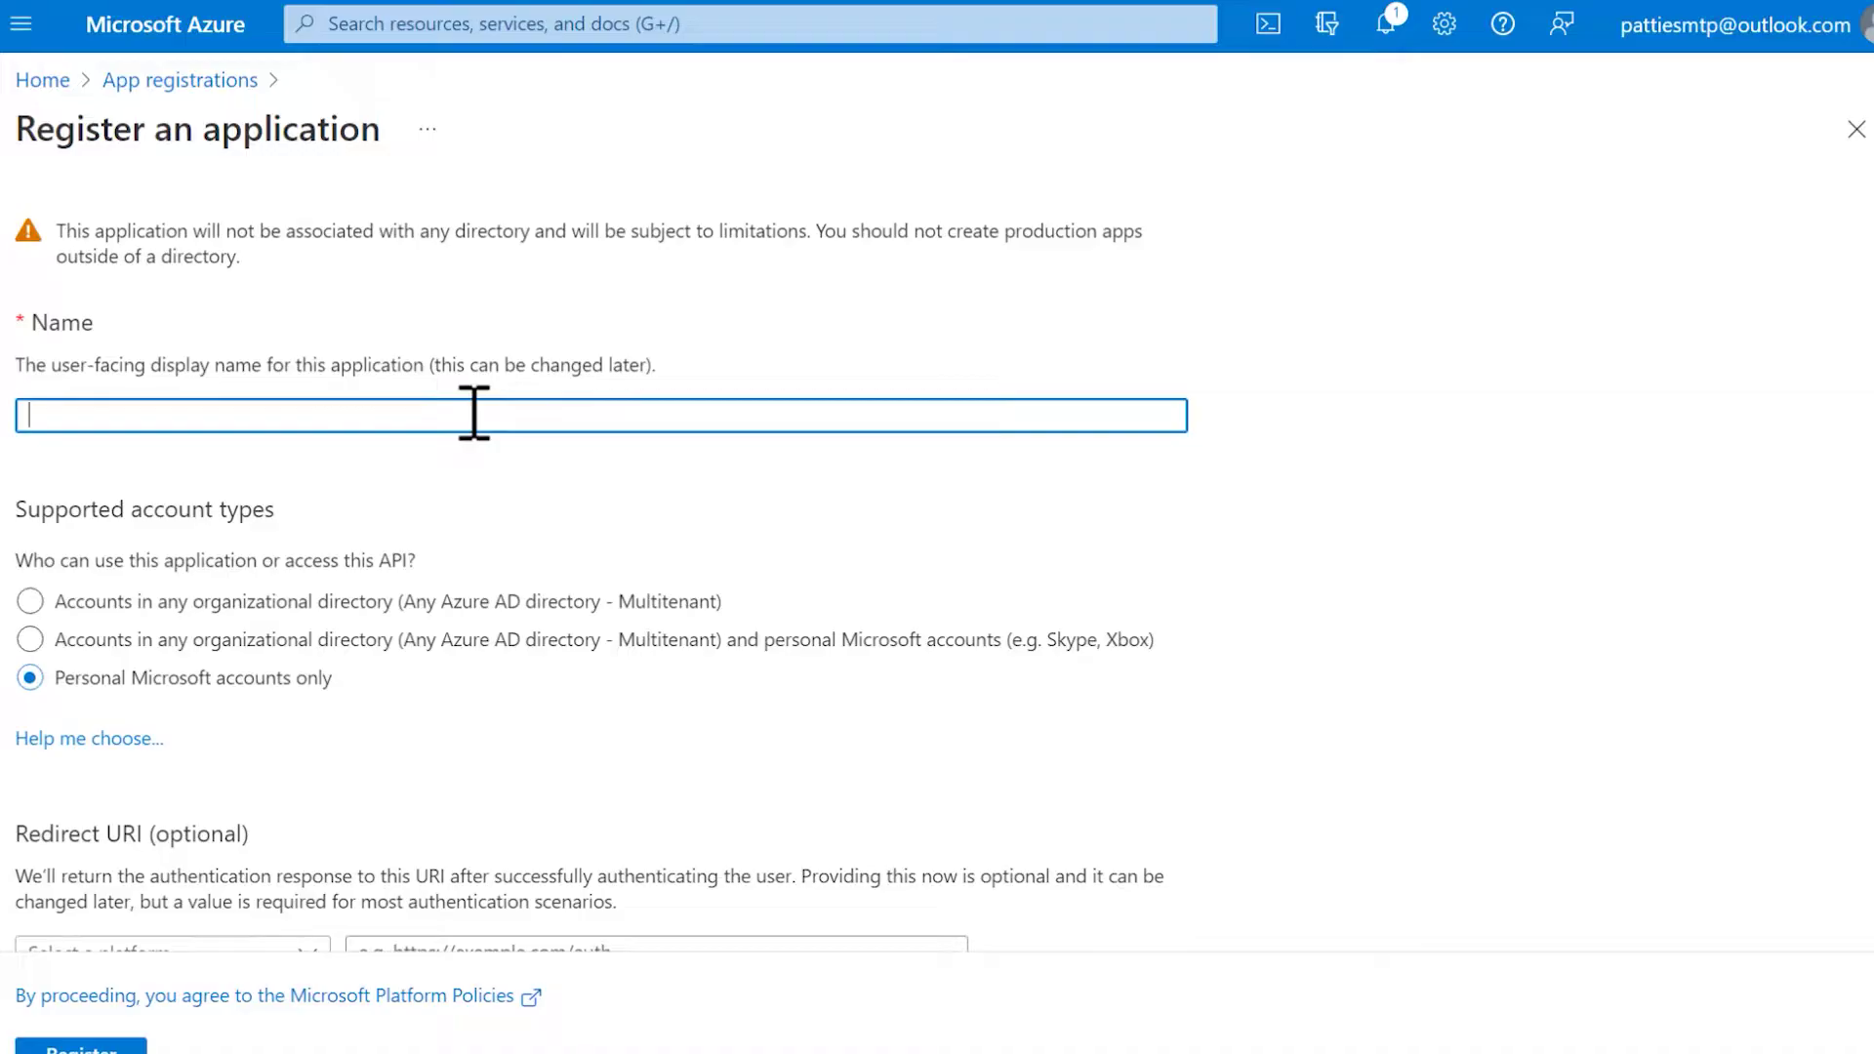
pyautogui.write('WP Mail SMTP:sulliethebear.com')
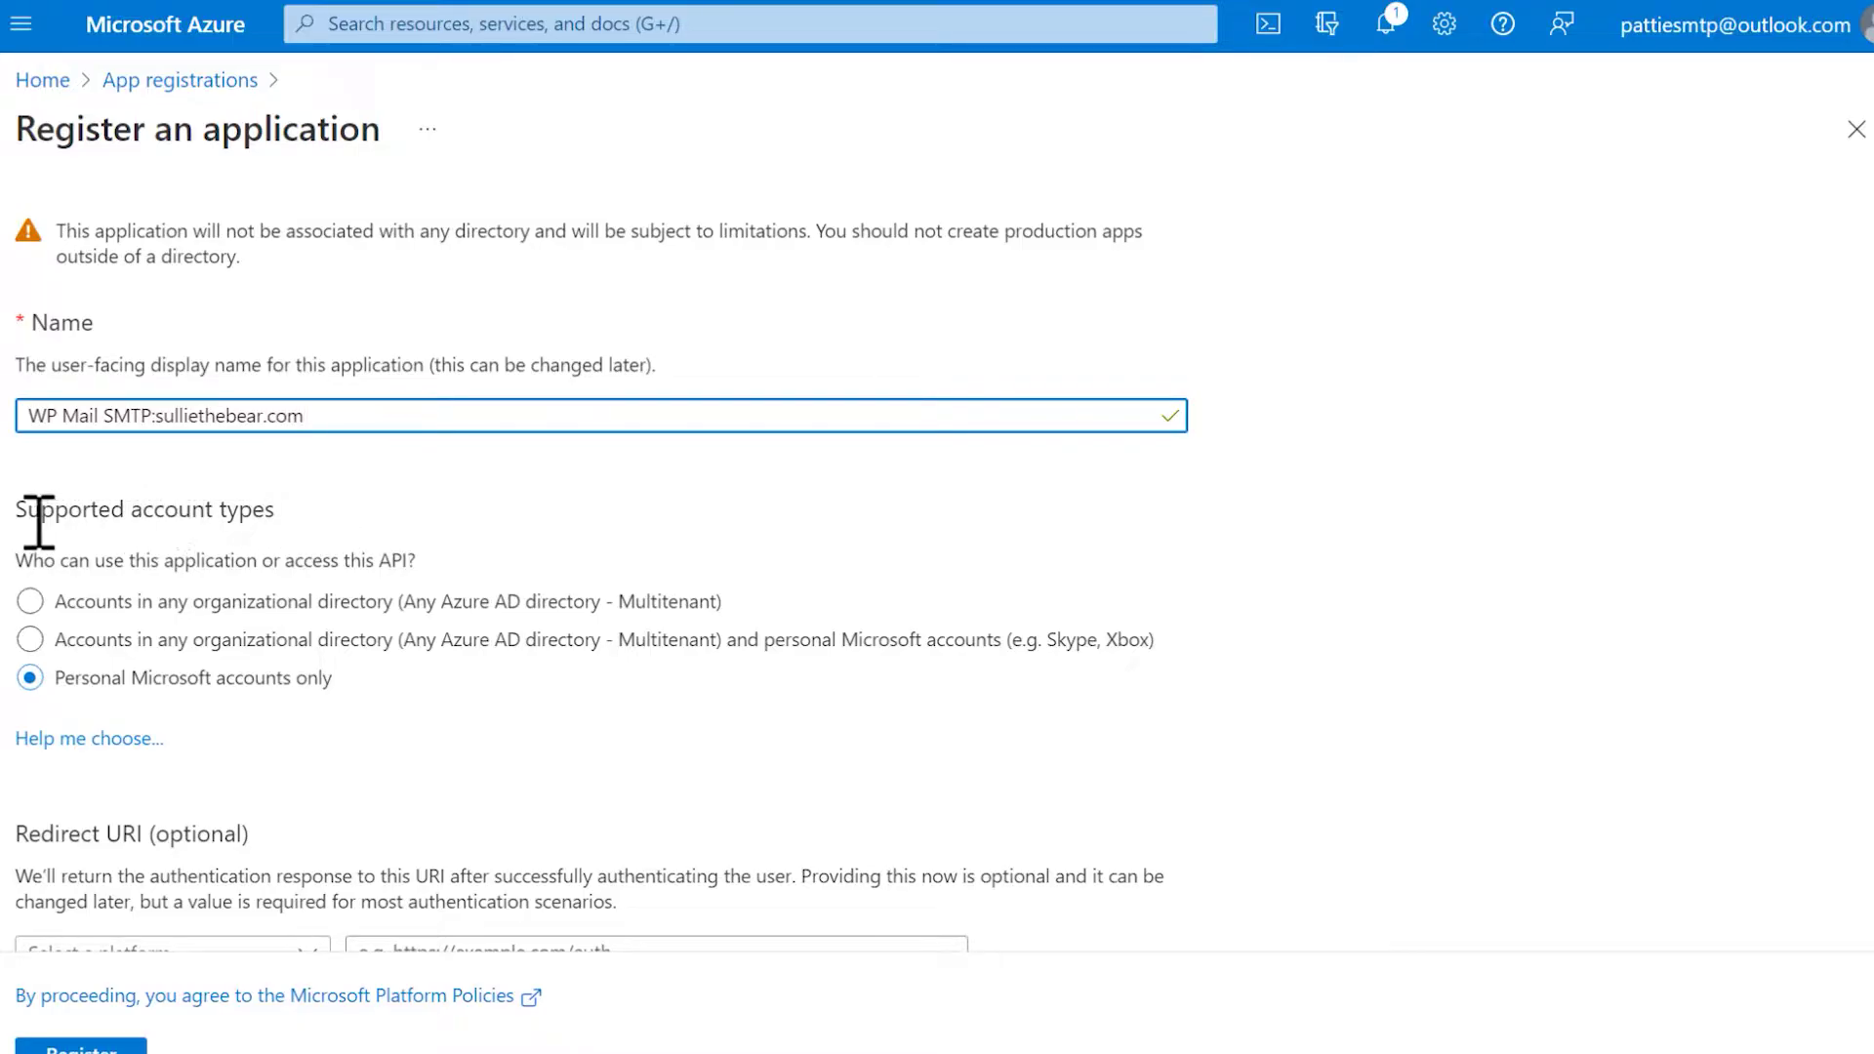
pyautogui.click(27, 640)
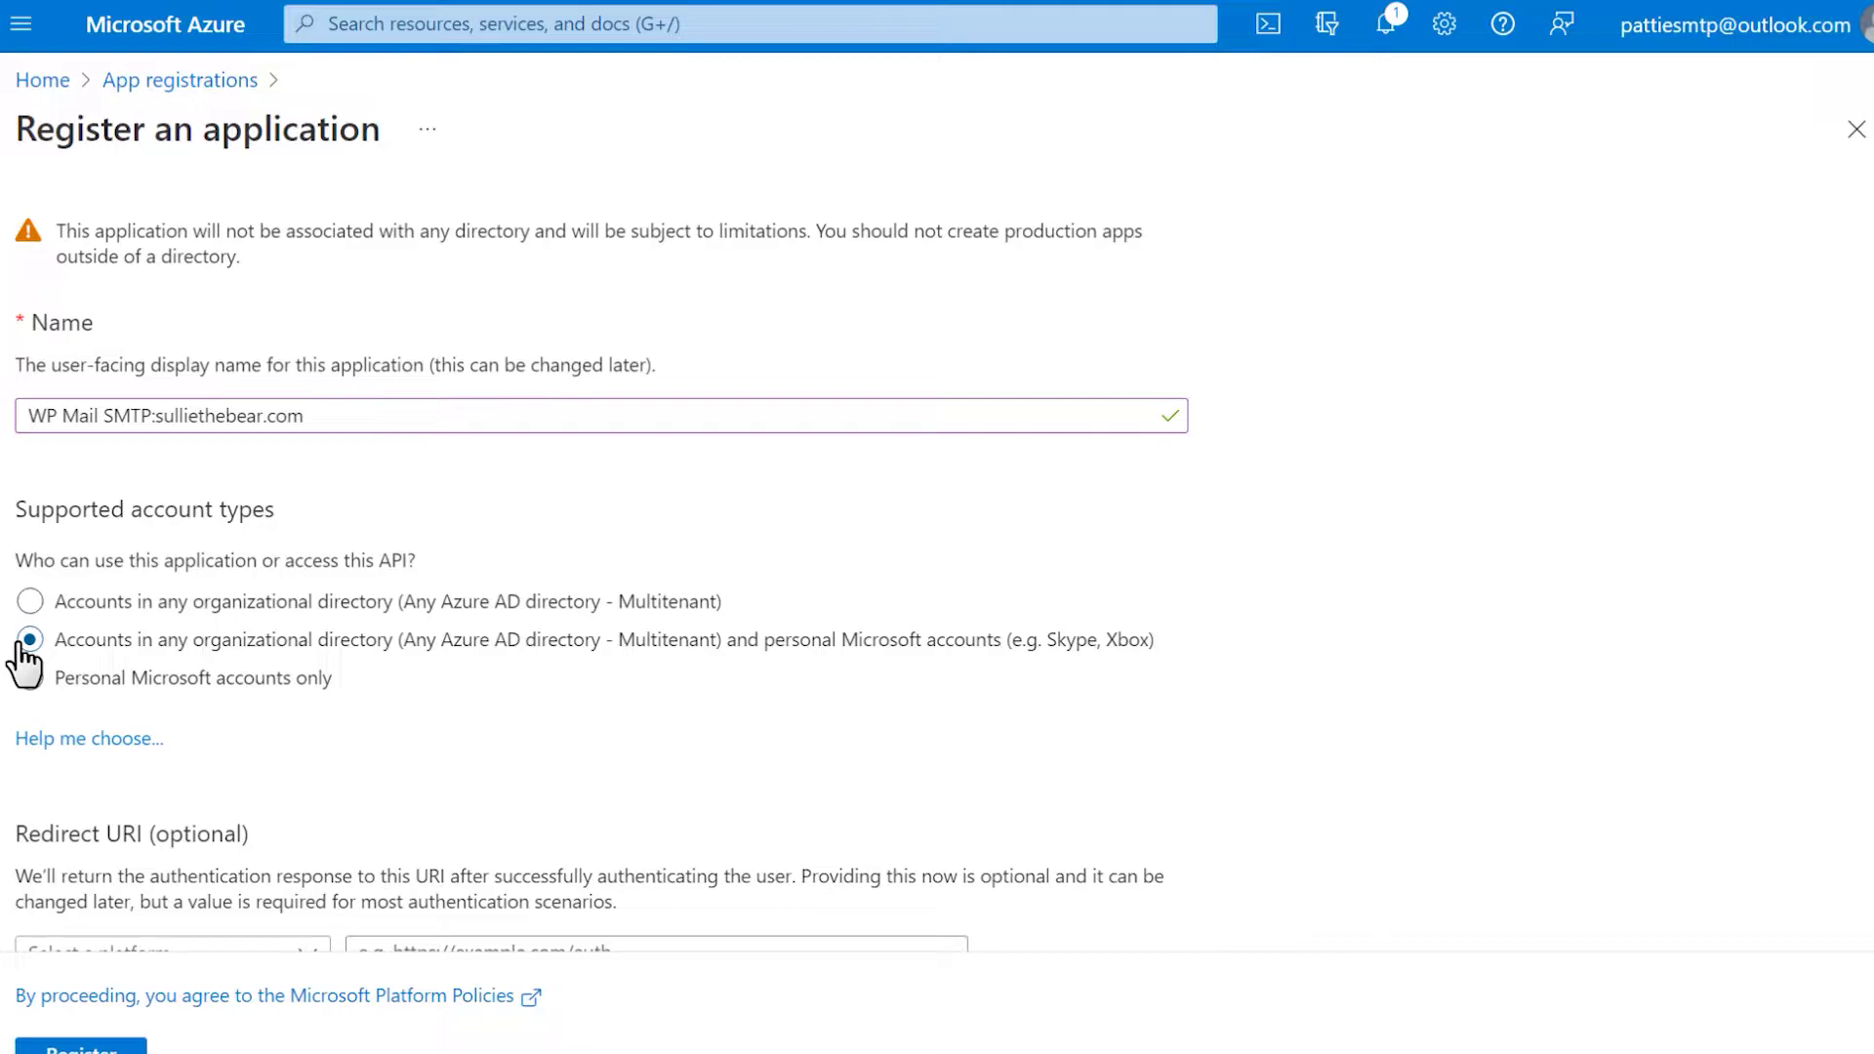
pyautogui.scroll(-1, 24, 663)
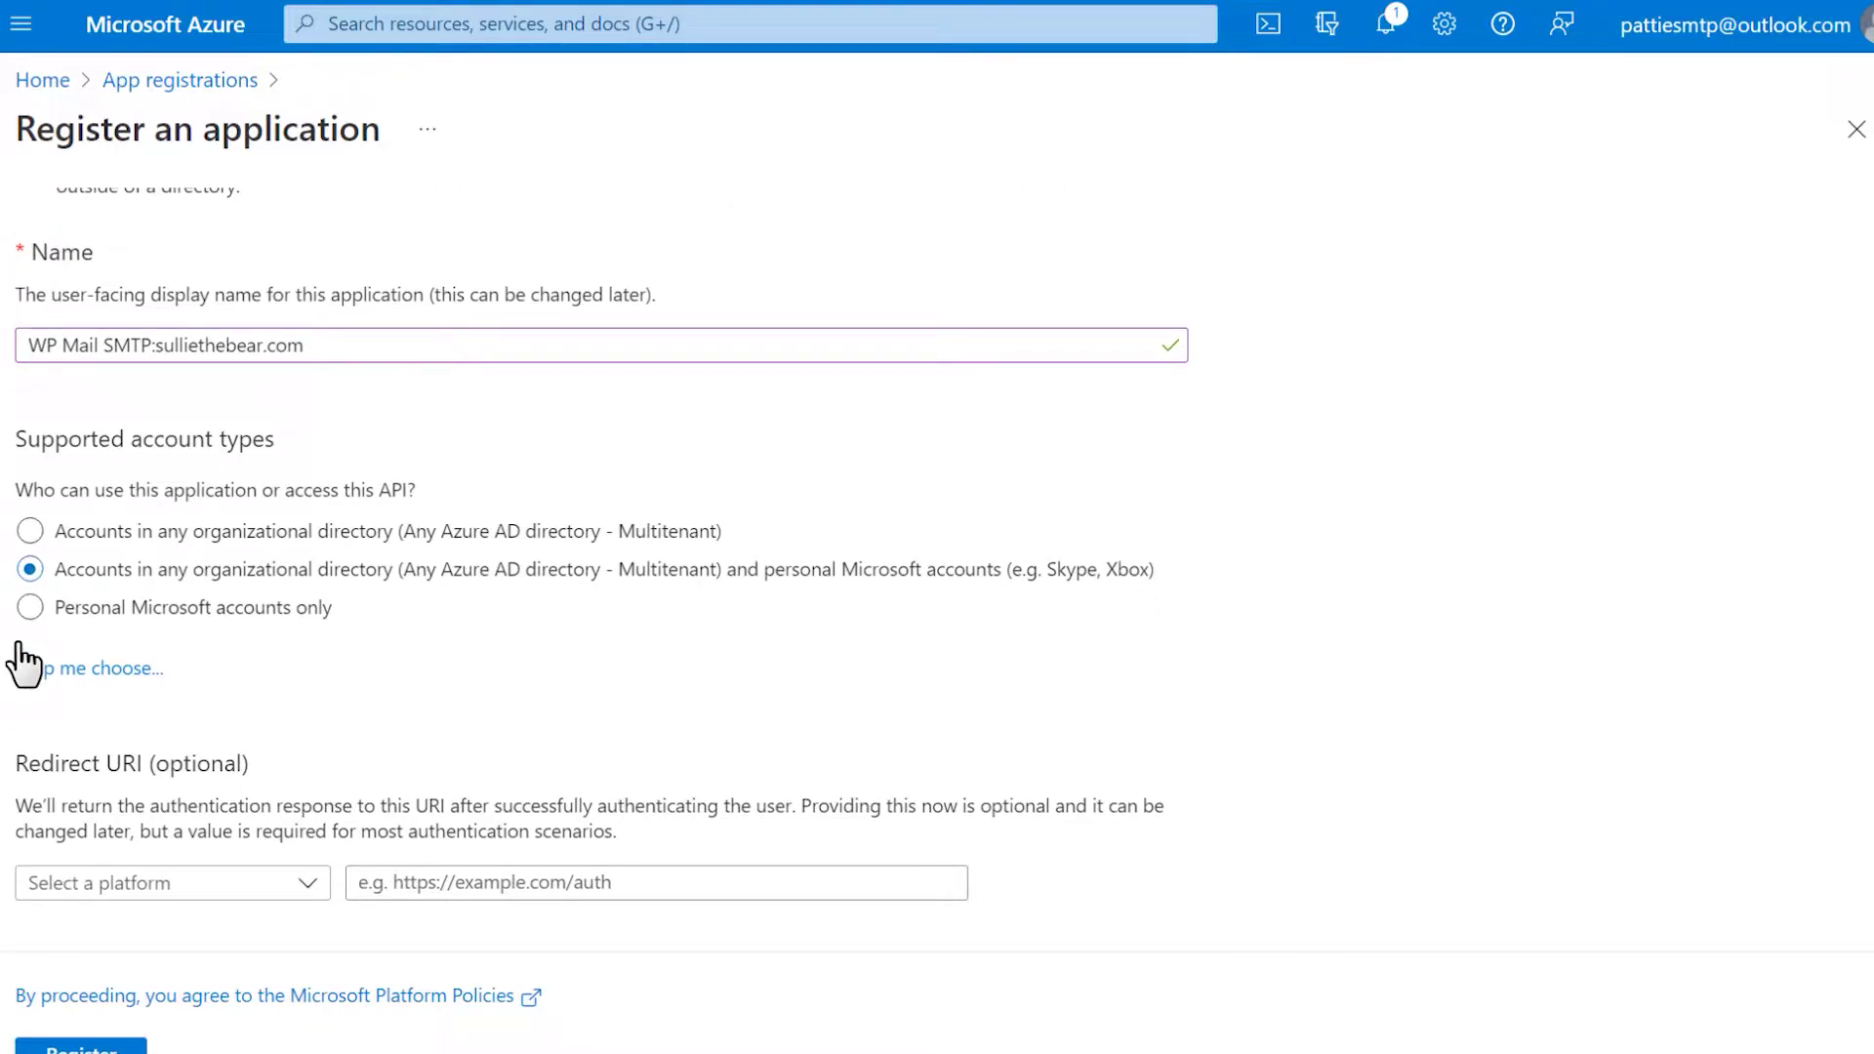
pyautogui.click(302, 890)
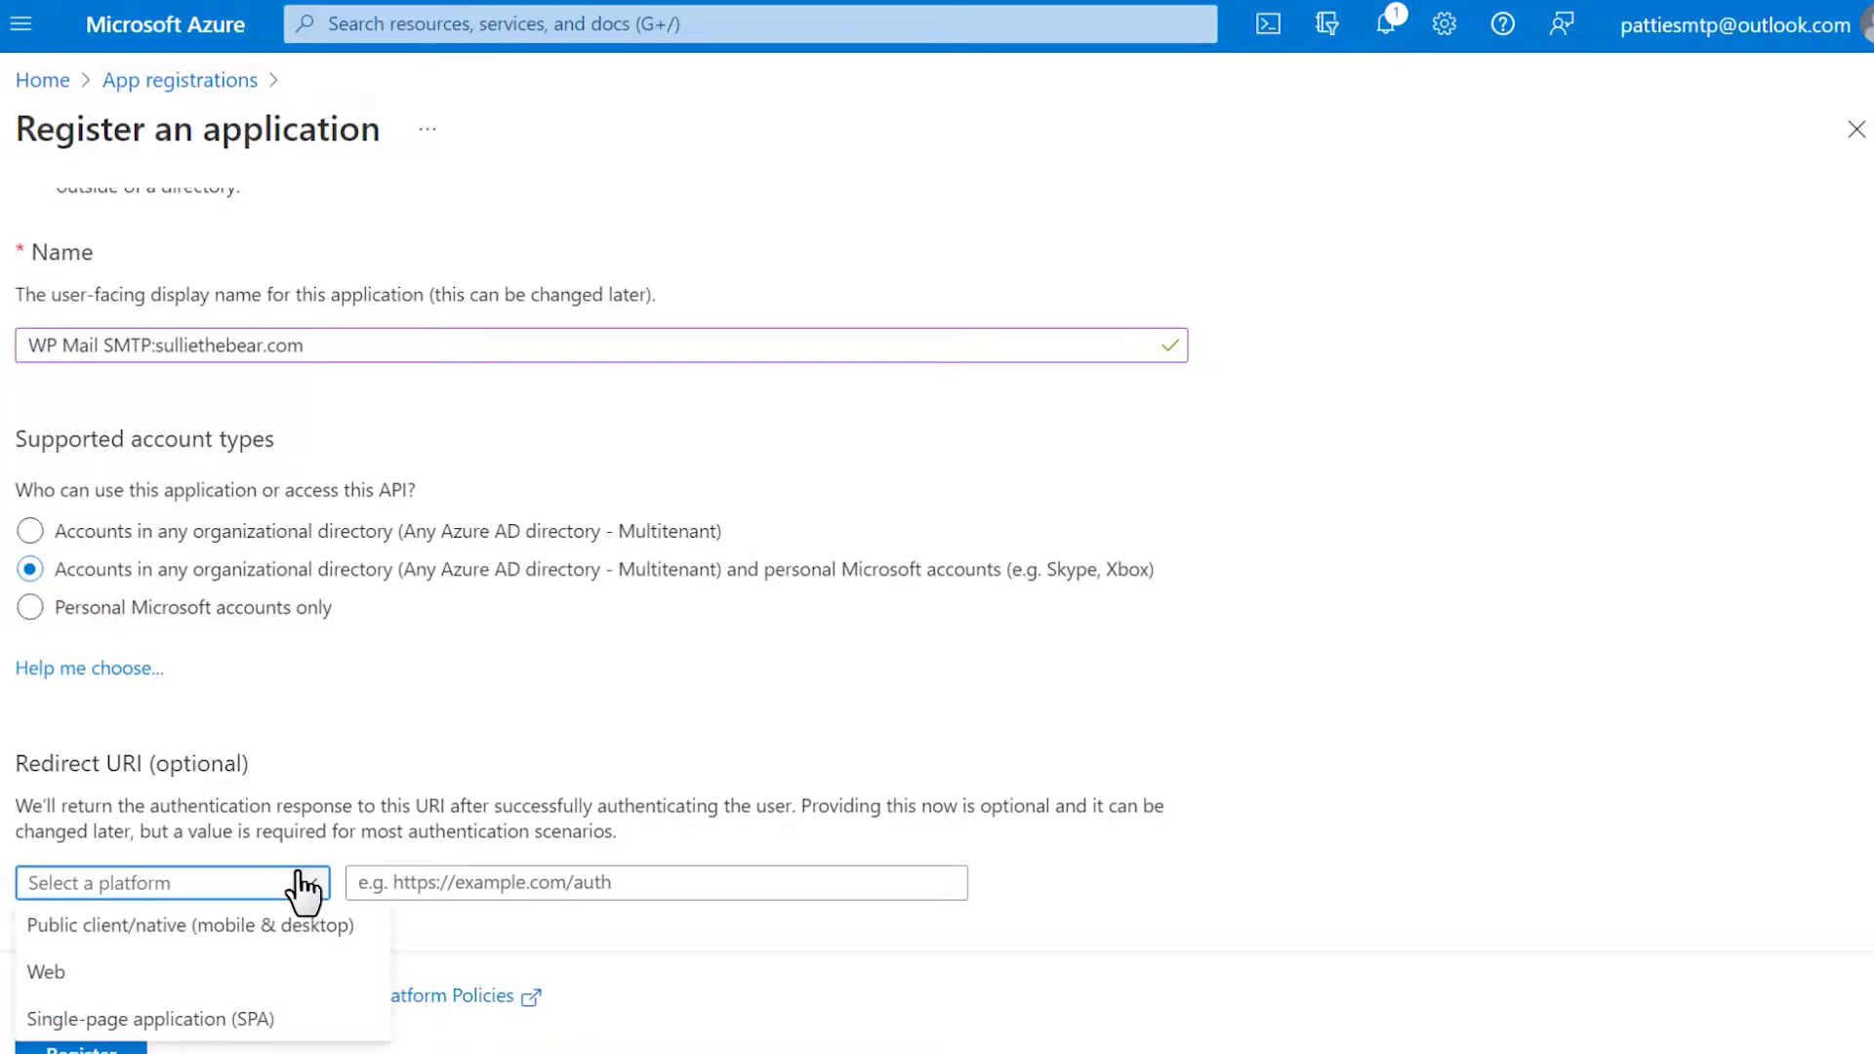
pyautogui.click(84, 976)
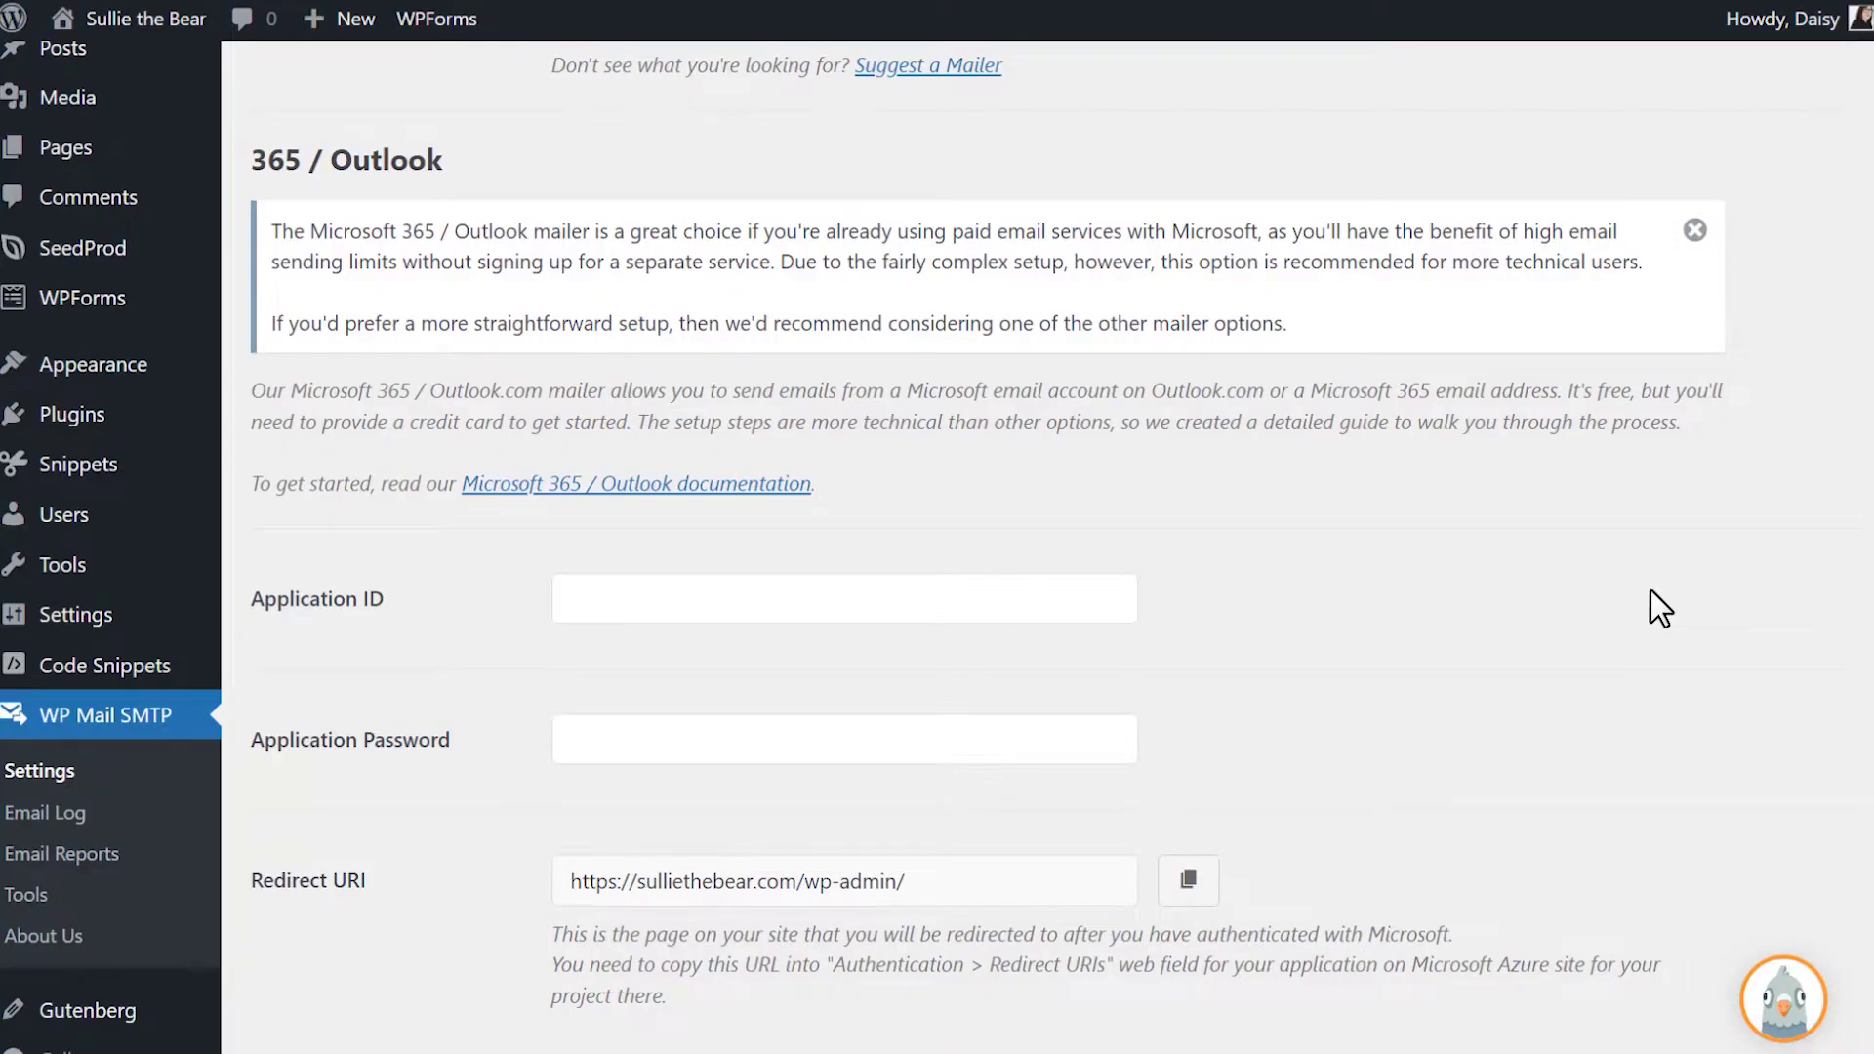
pyautogui.click(1193, 886)
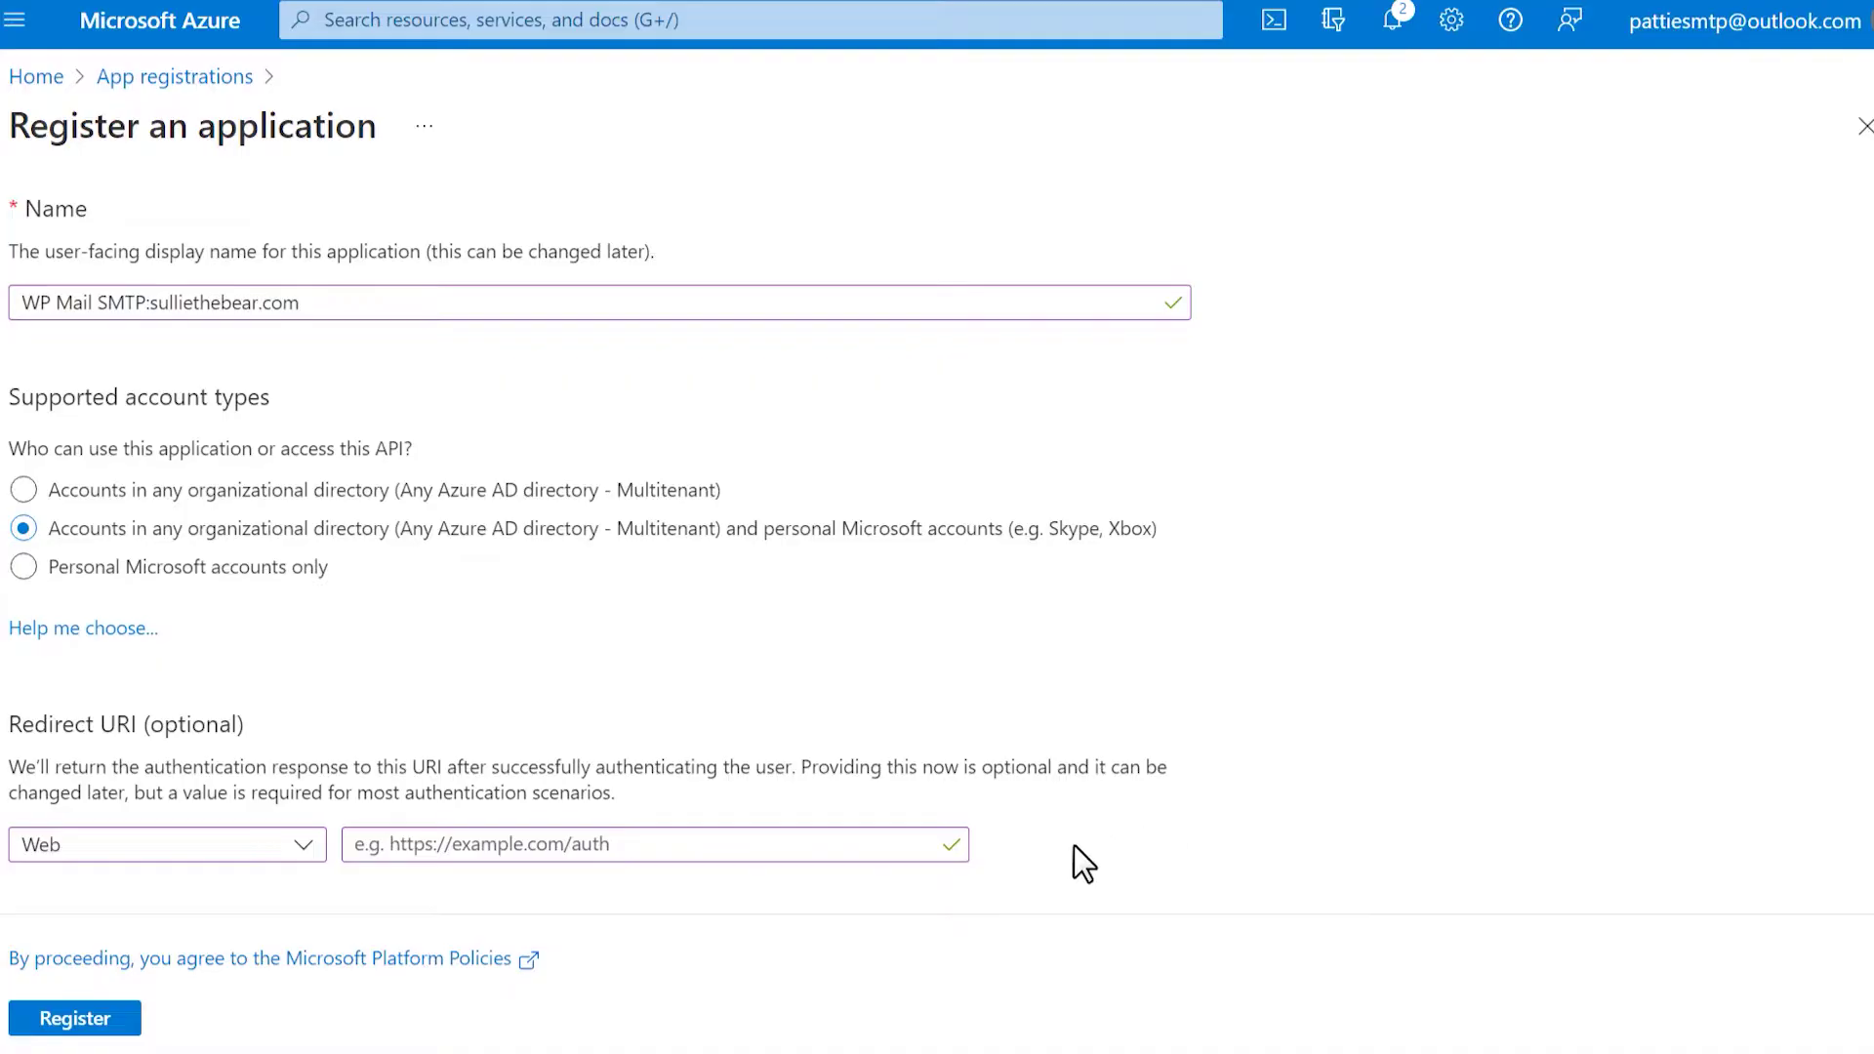
pyautogui.click(821, 854)
pyautogui.hotkey('ctrl', 'v')
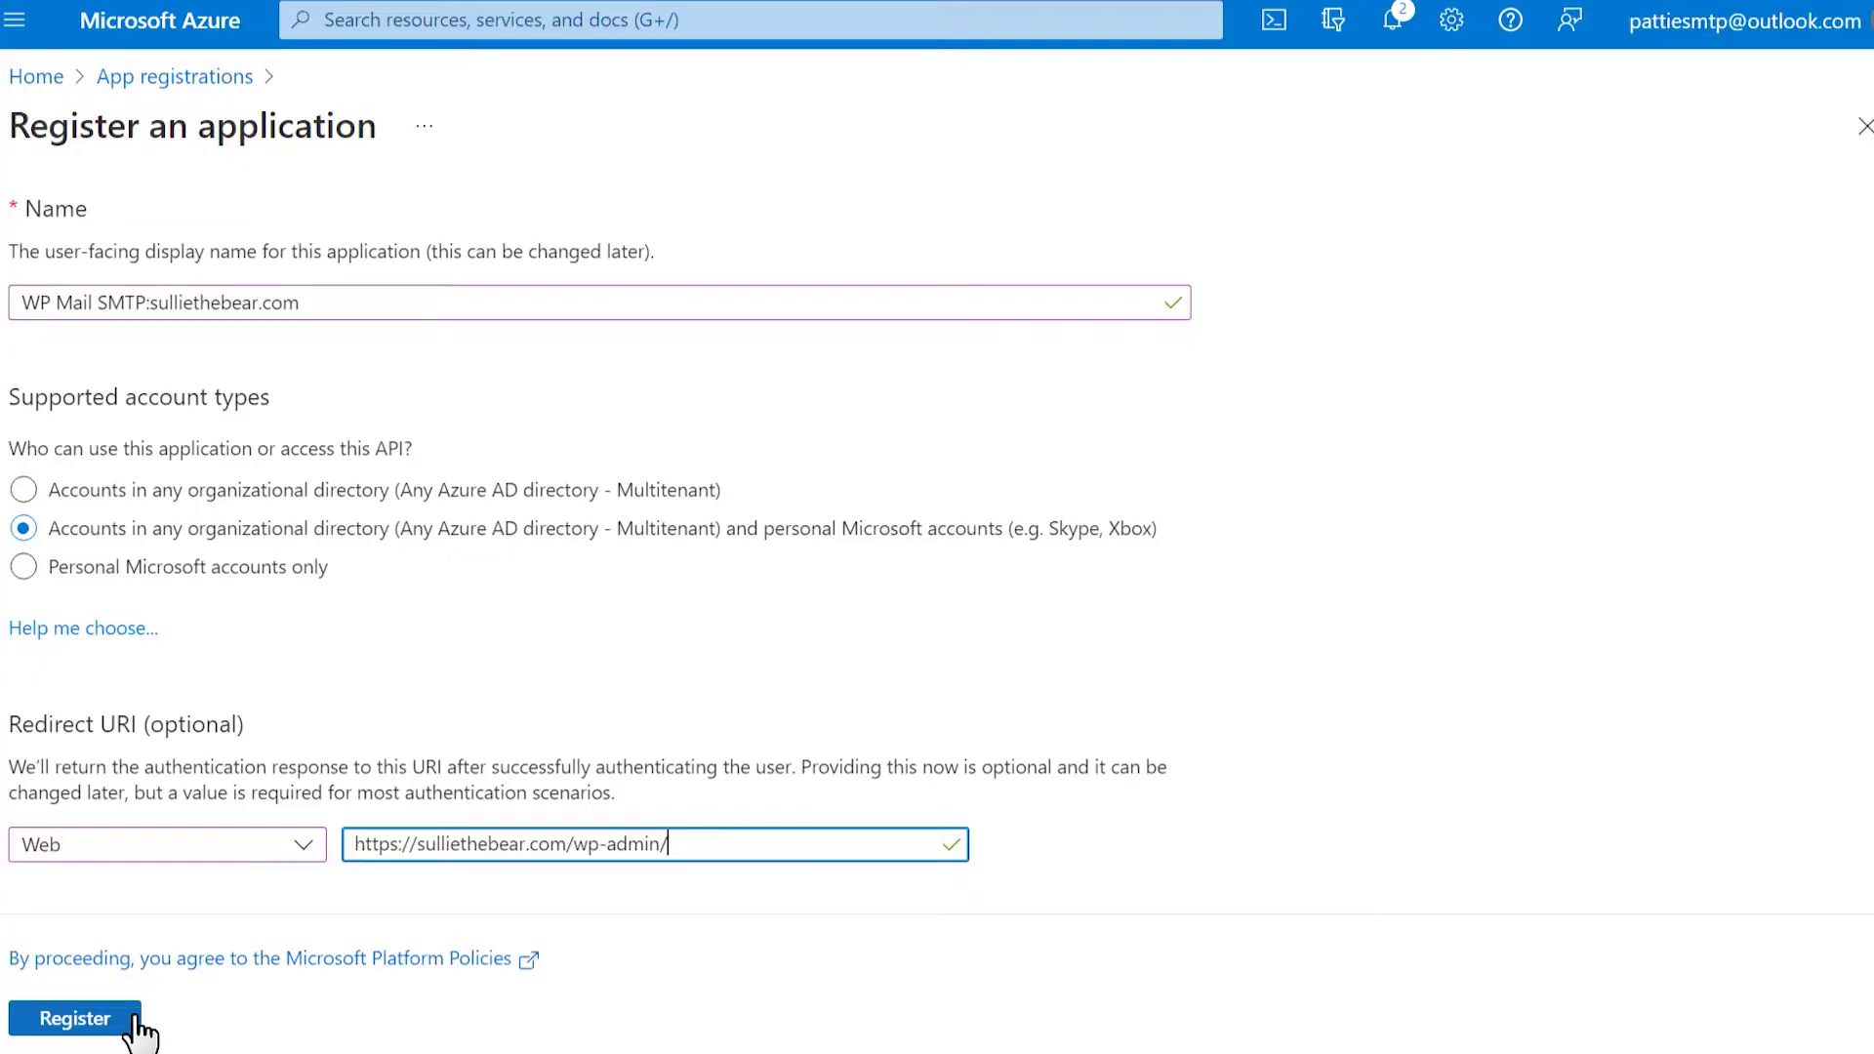
# - Register the app and paste its Application (client) ID into WP Mail SMTP's Application ID
pyautogui.click(75, 1018)
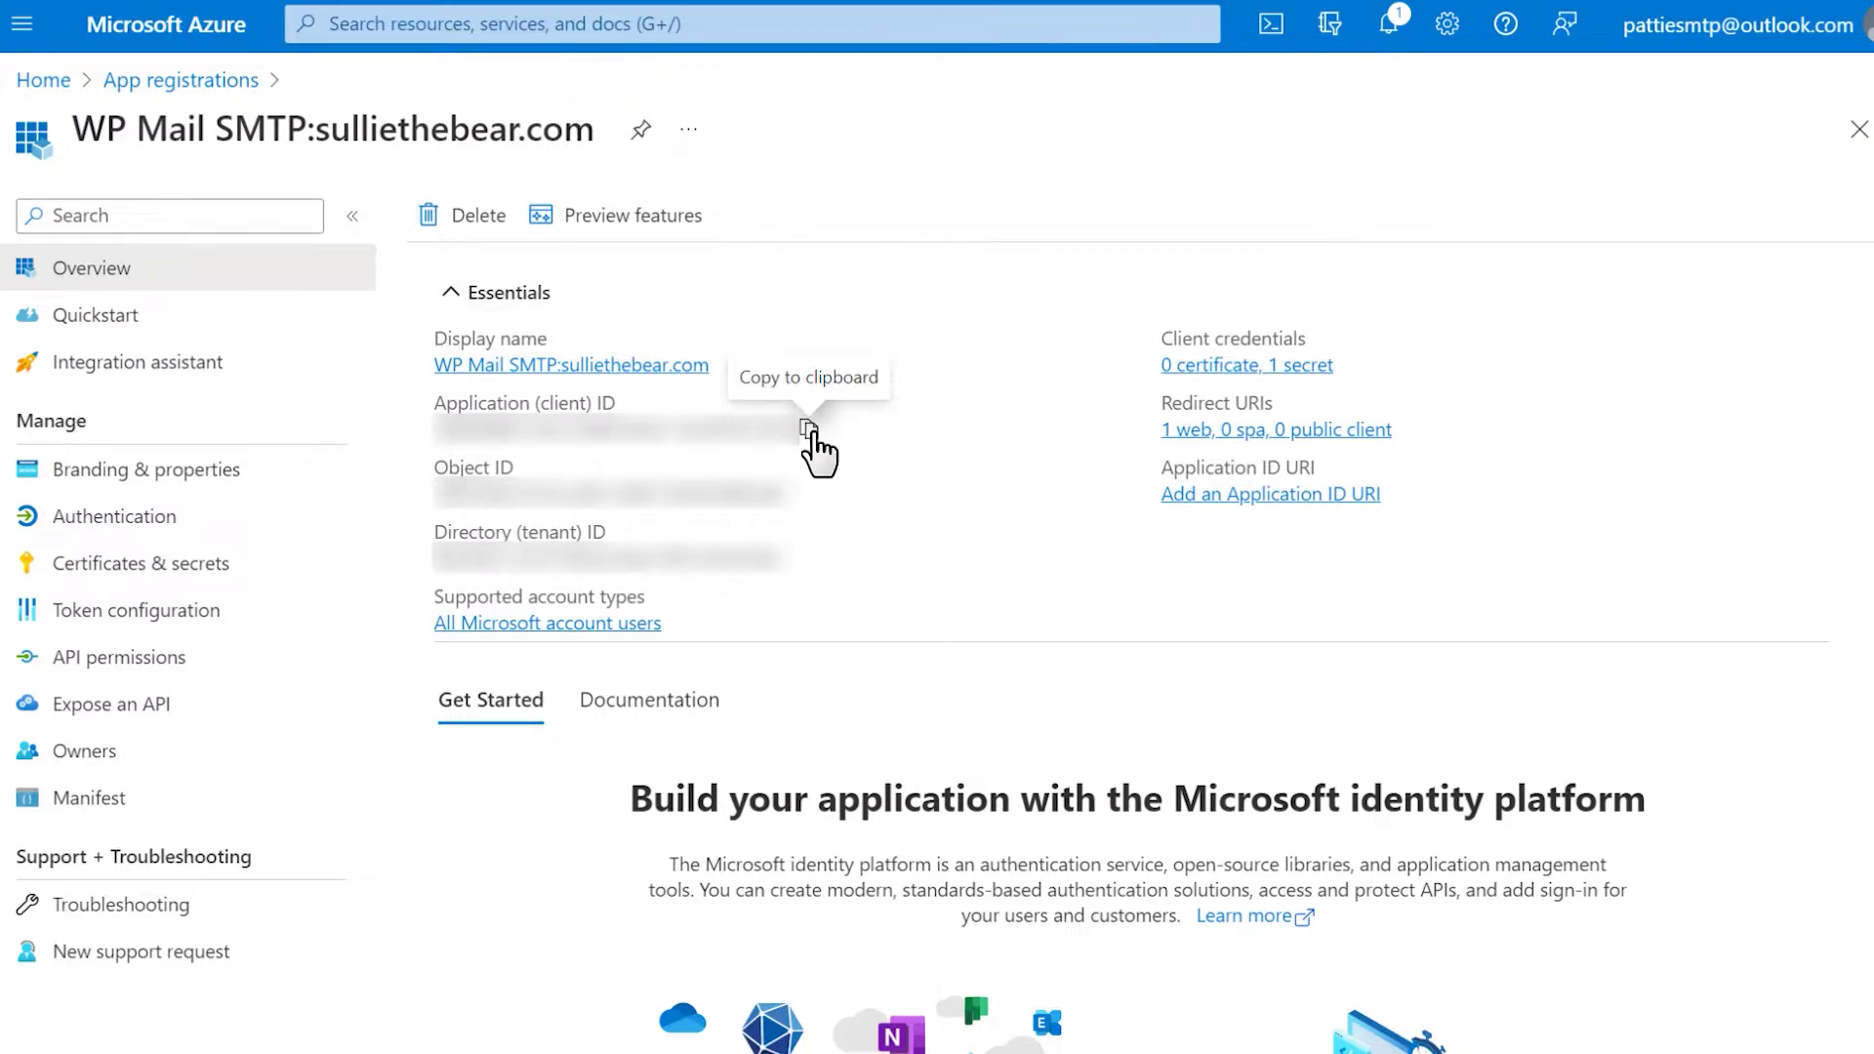
pyautogui.click(808, 429)
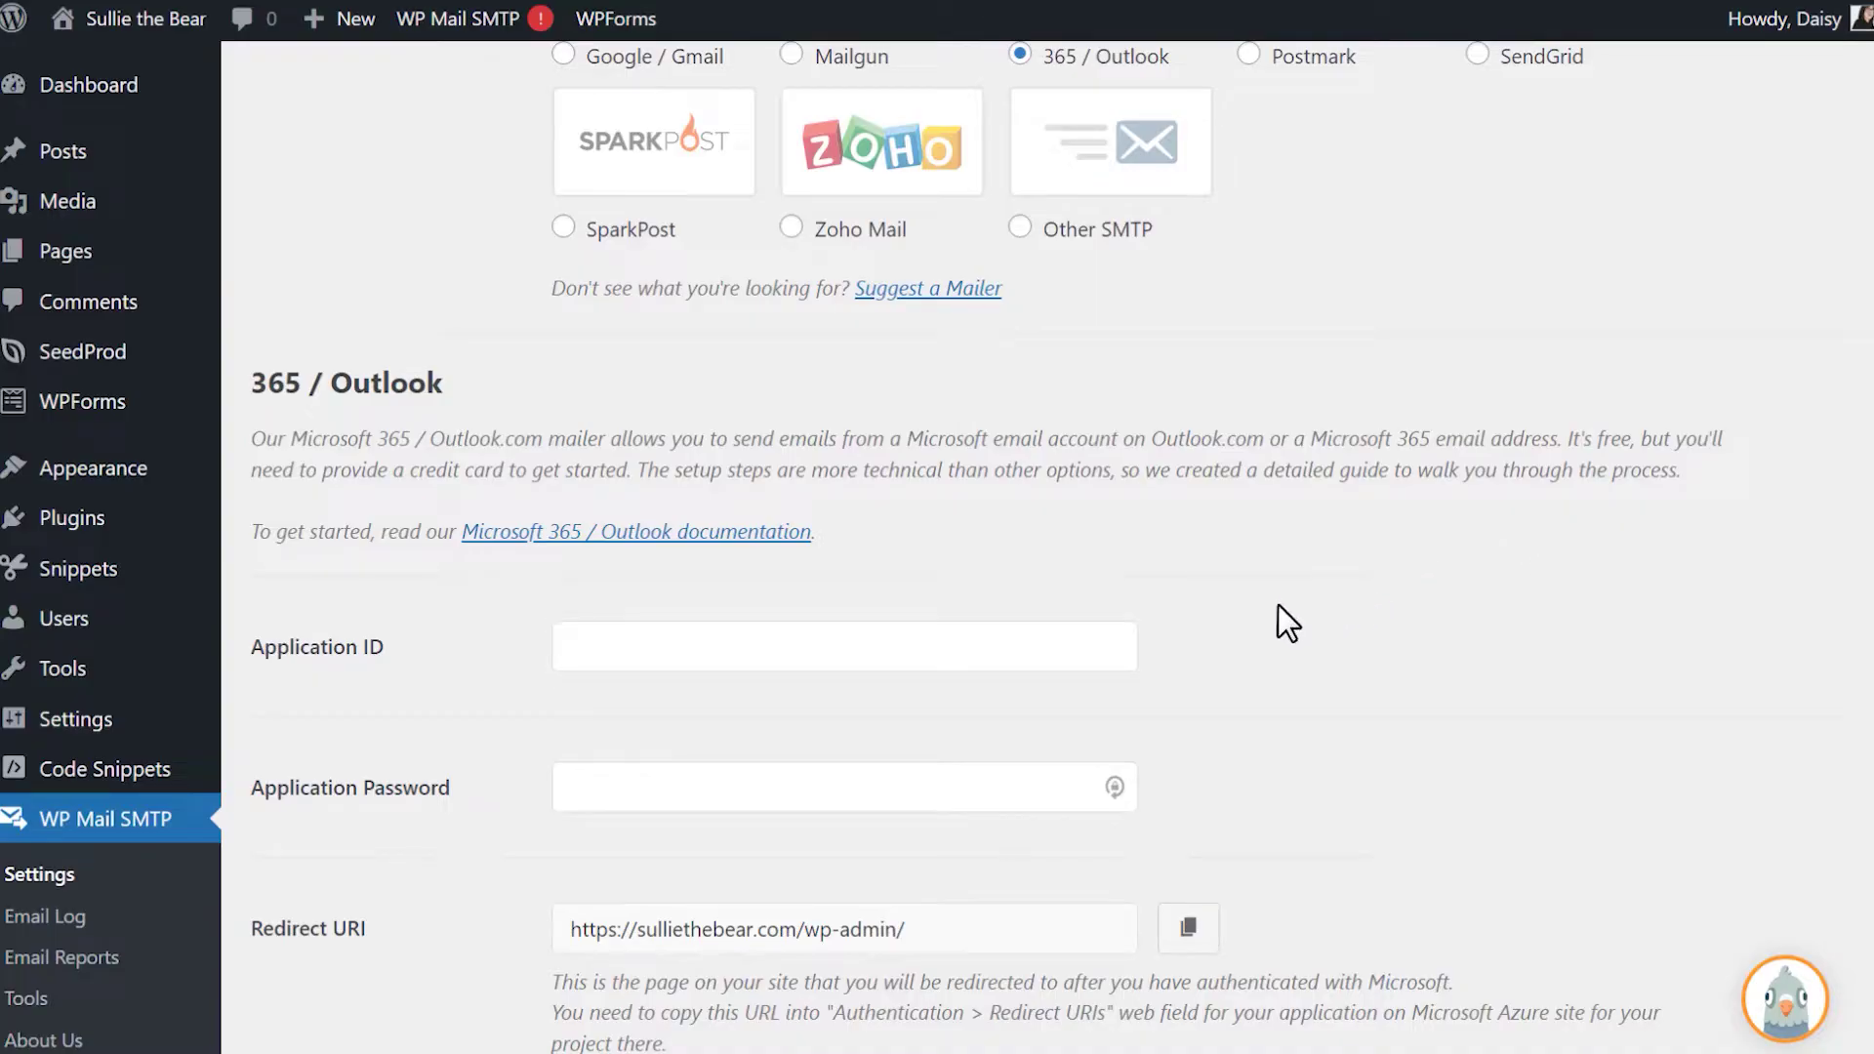
pyautogui.click(1110, 644)
pyautogui.hotkey('ctrl', 'v')
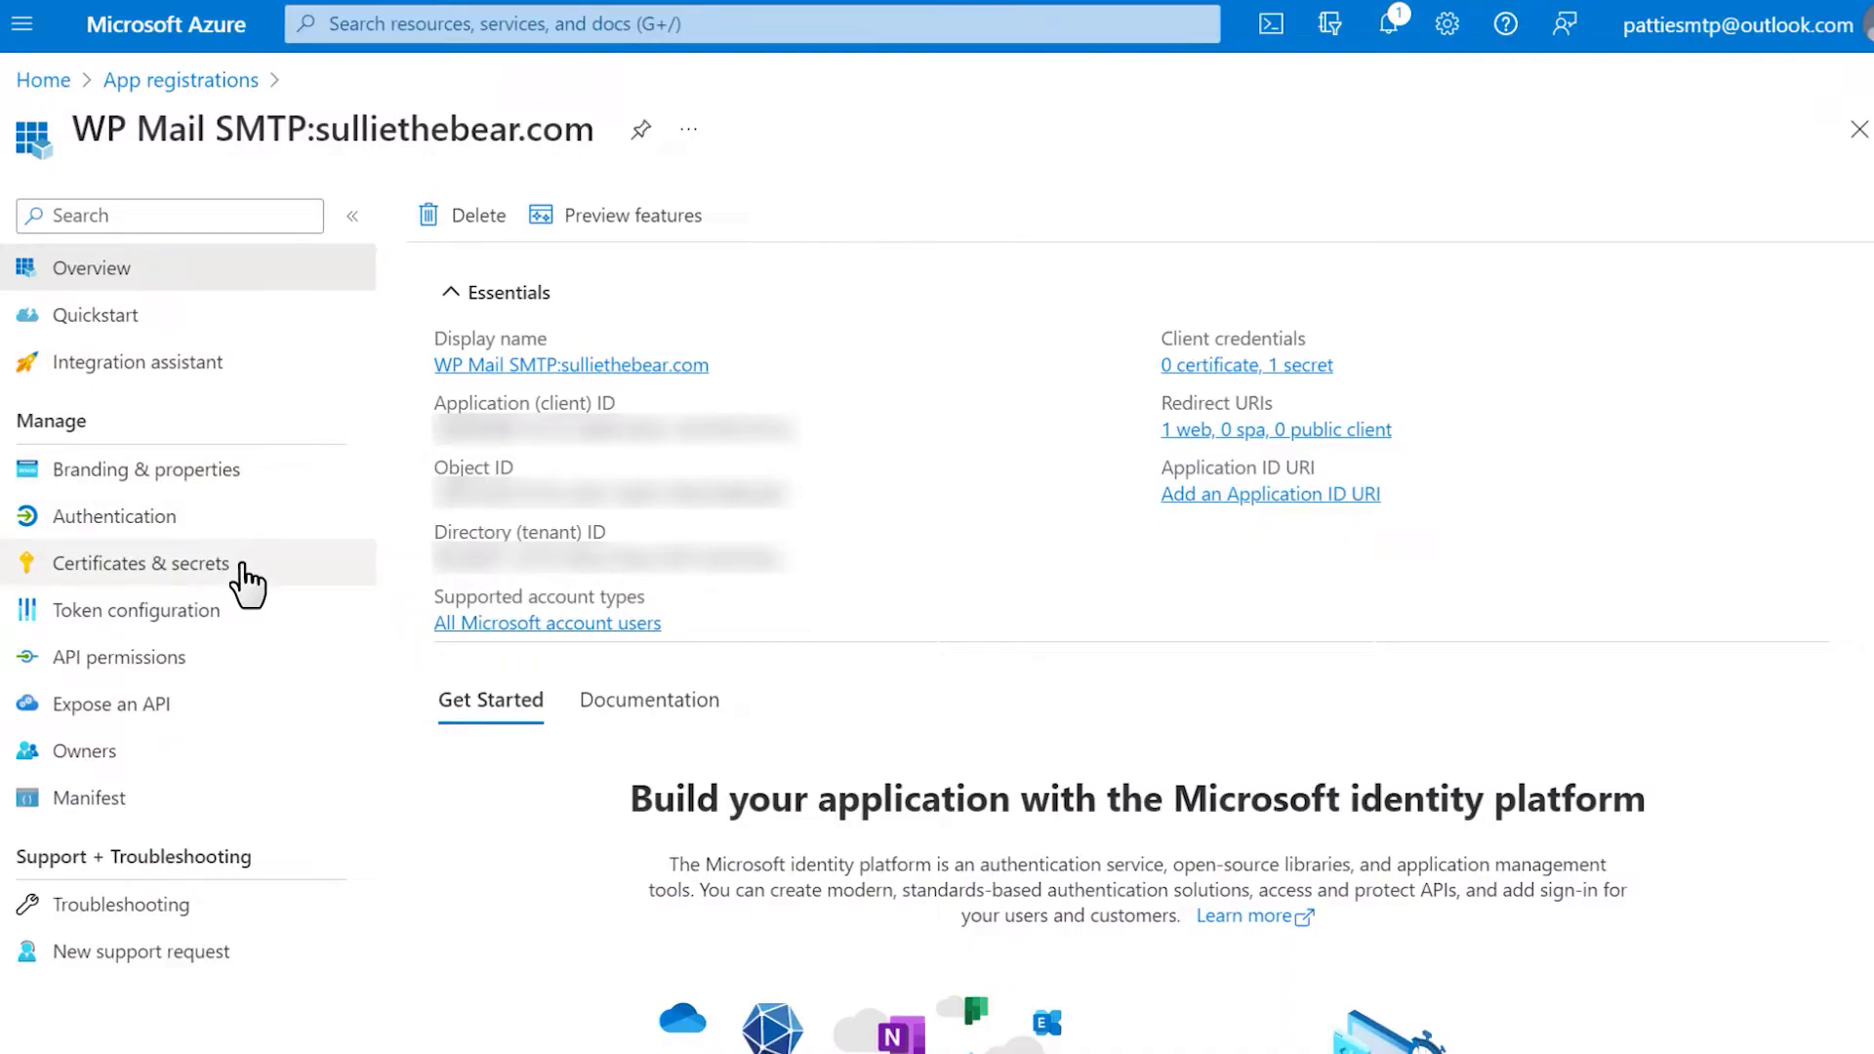
# - Add a client secret described as 'app password' that expires in 24 months
pyautogui.click(243, 566)
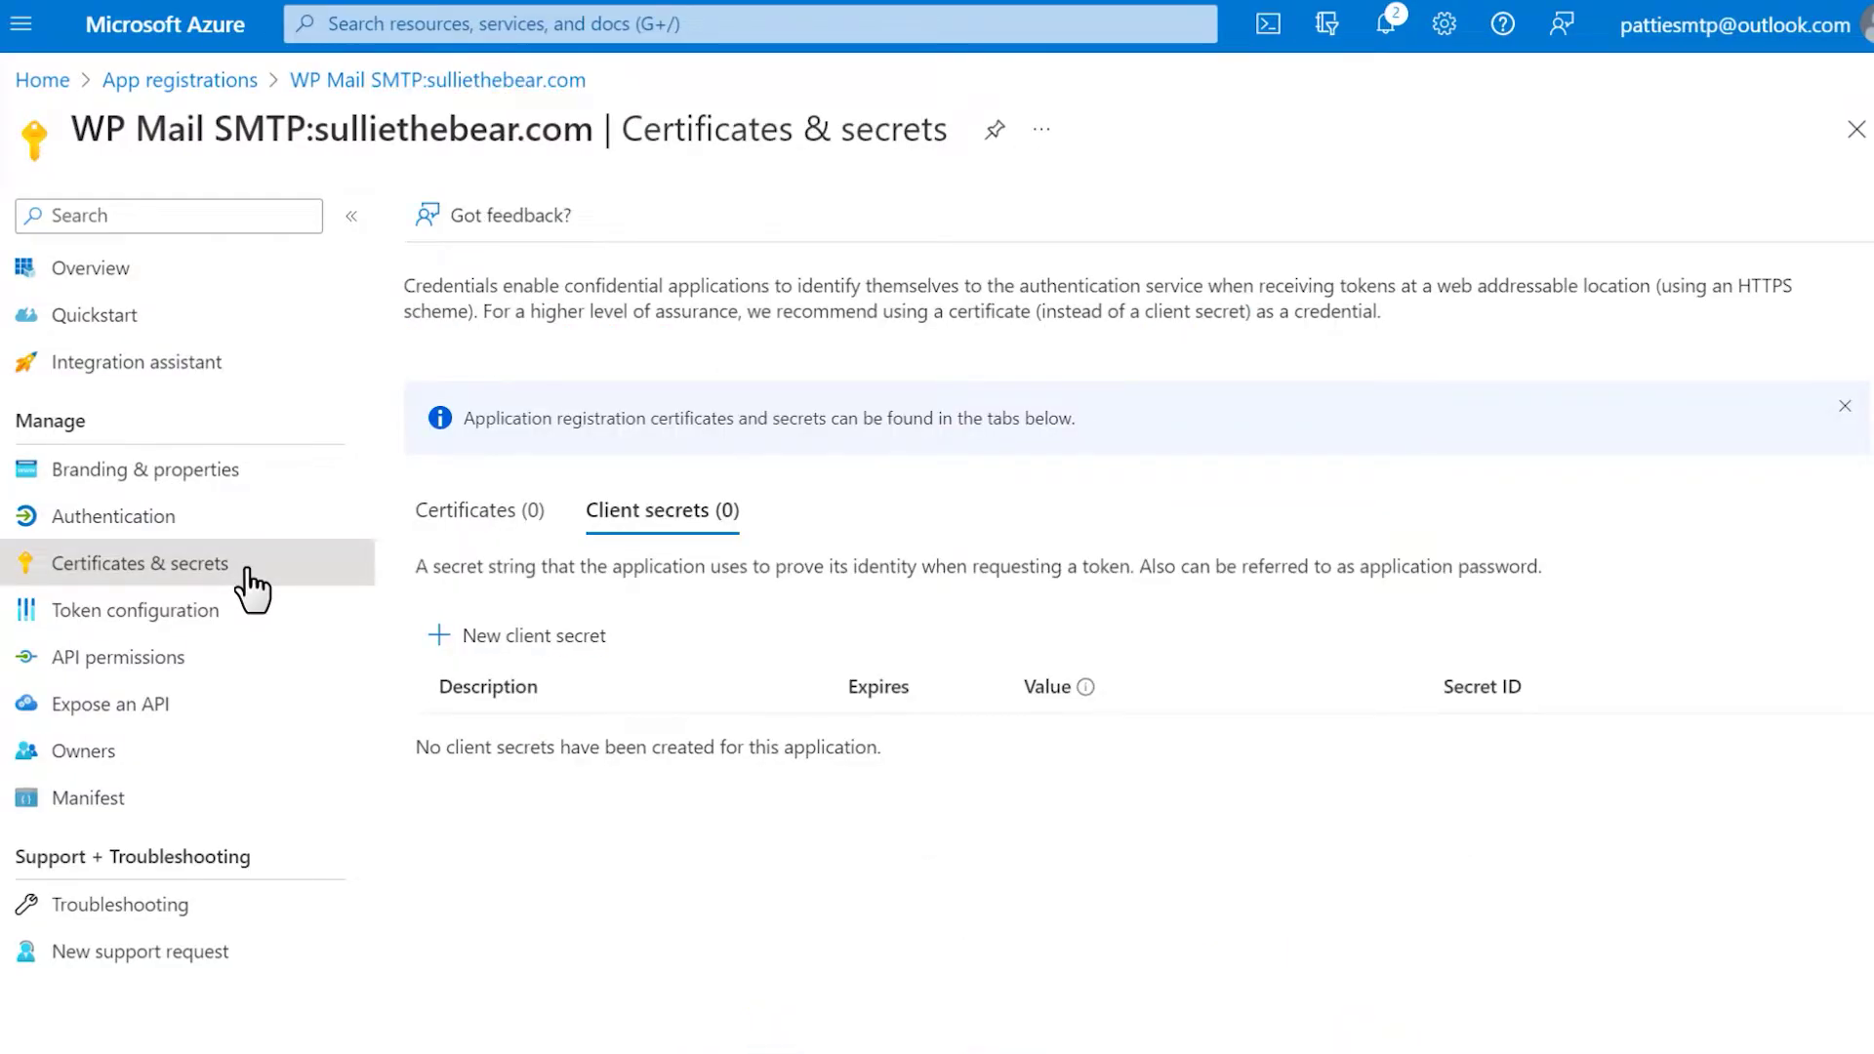
pyautogui.click(578, 652)
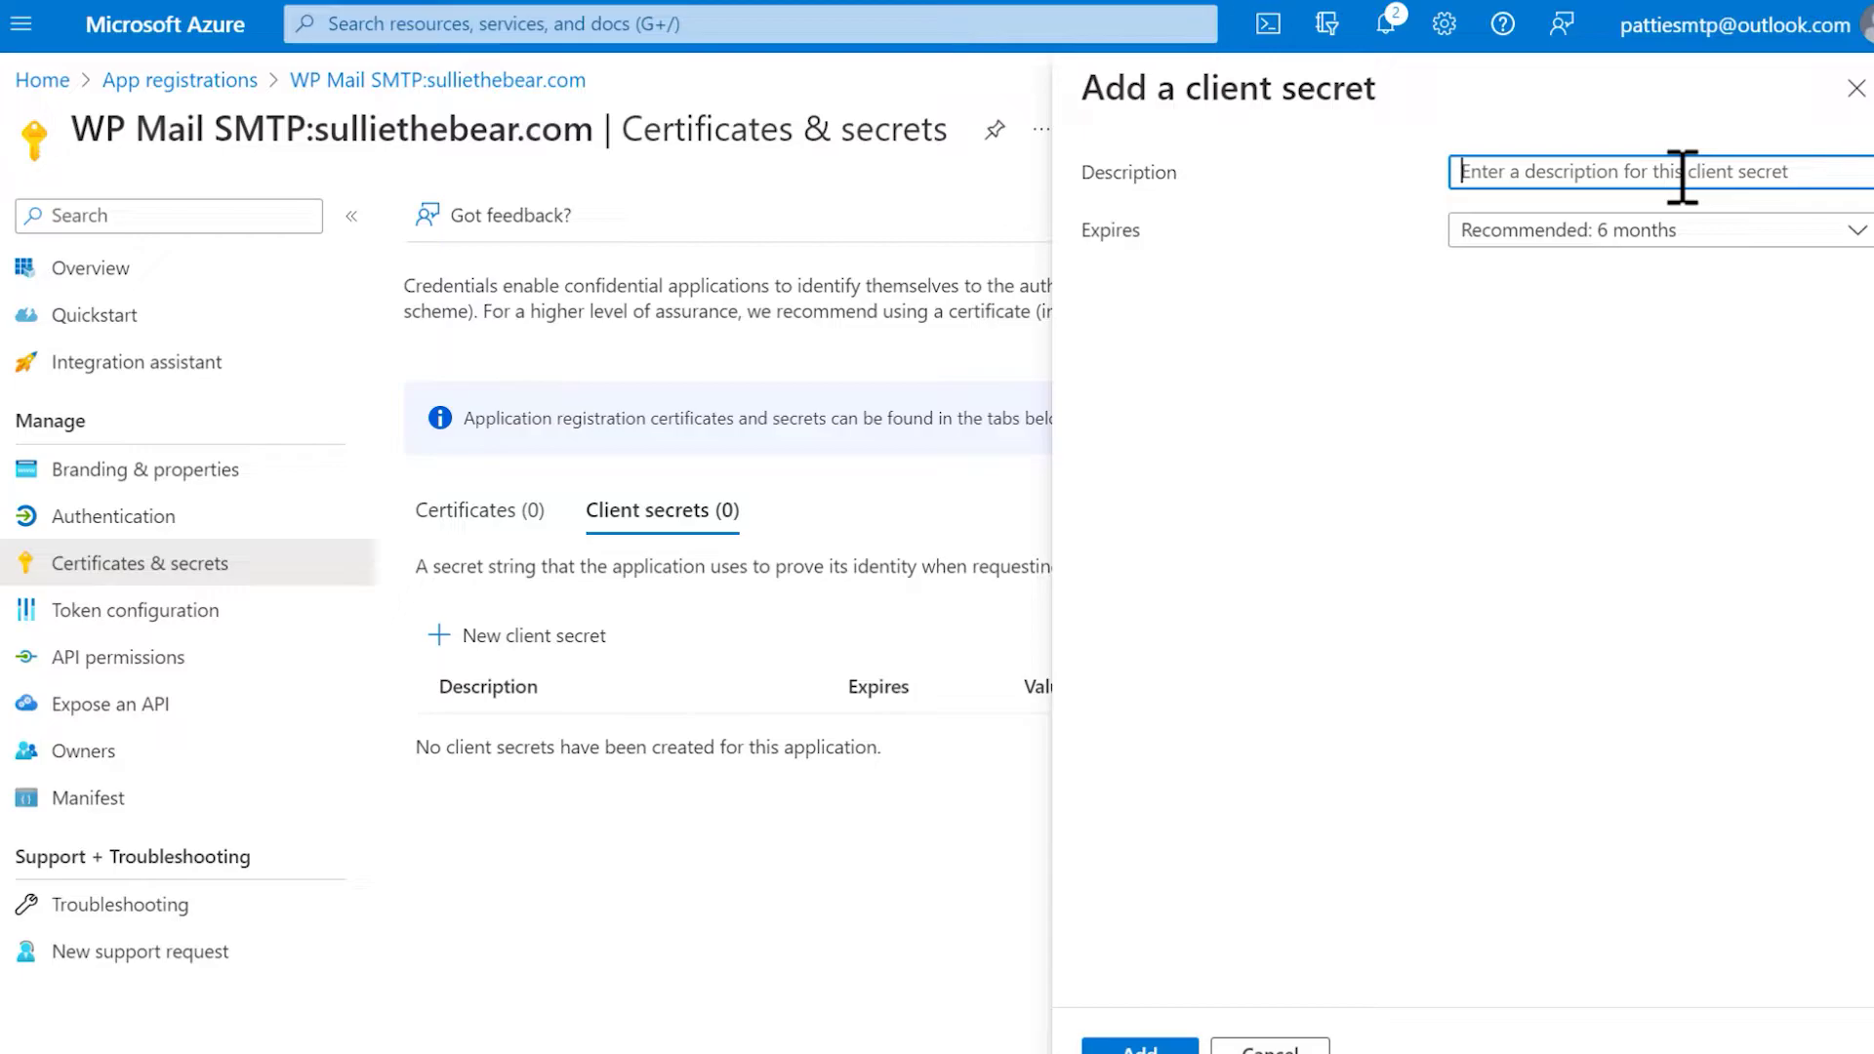
pyautogui.write('app pa')
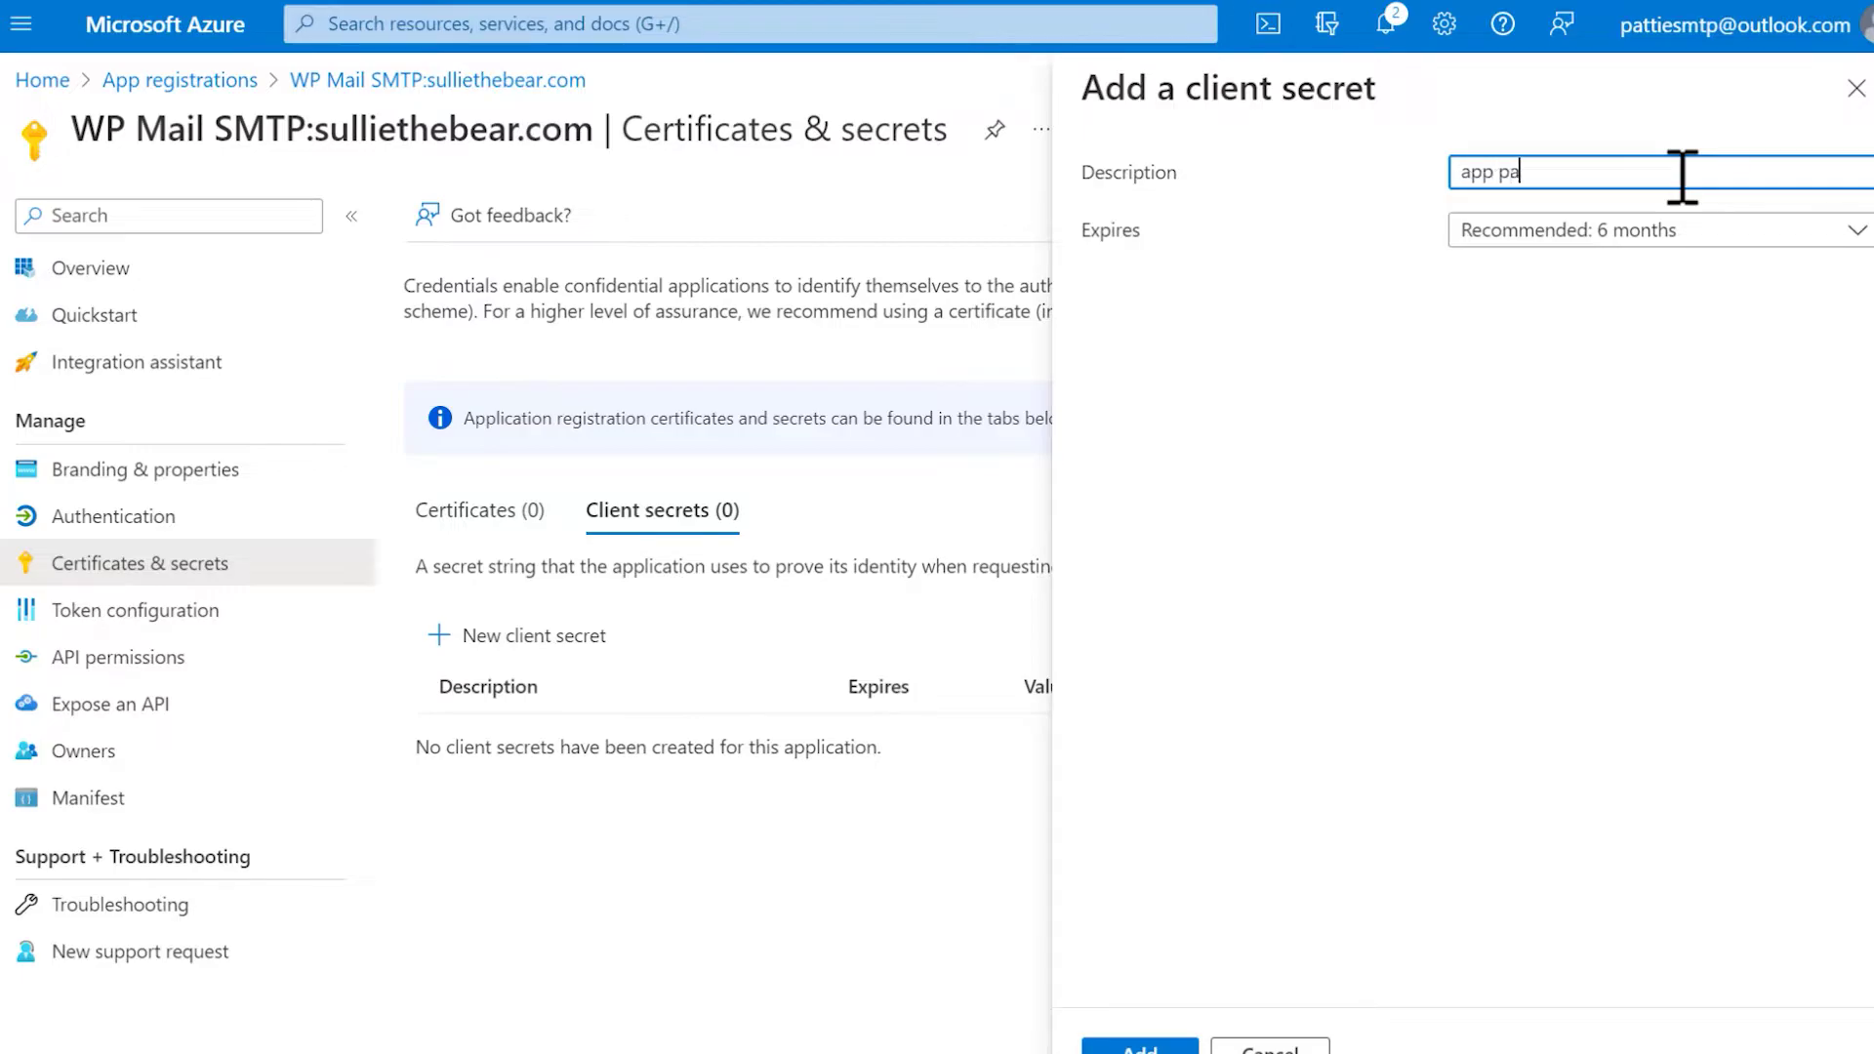
pyautogui.write('ssword')
pyautogui.click(1679, 232)
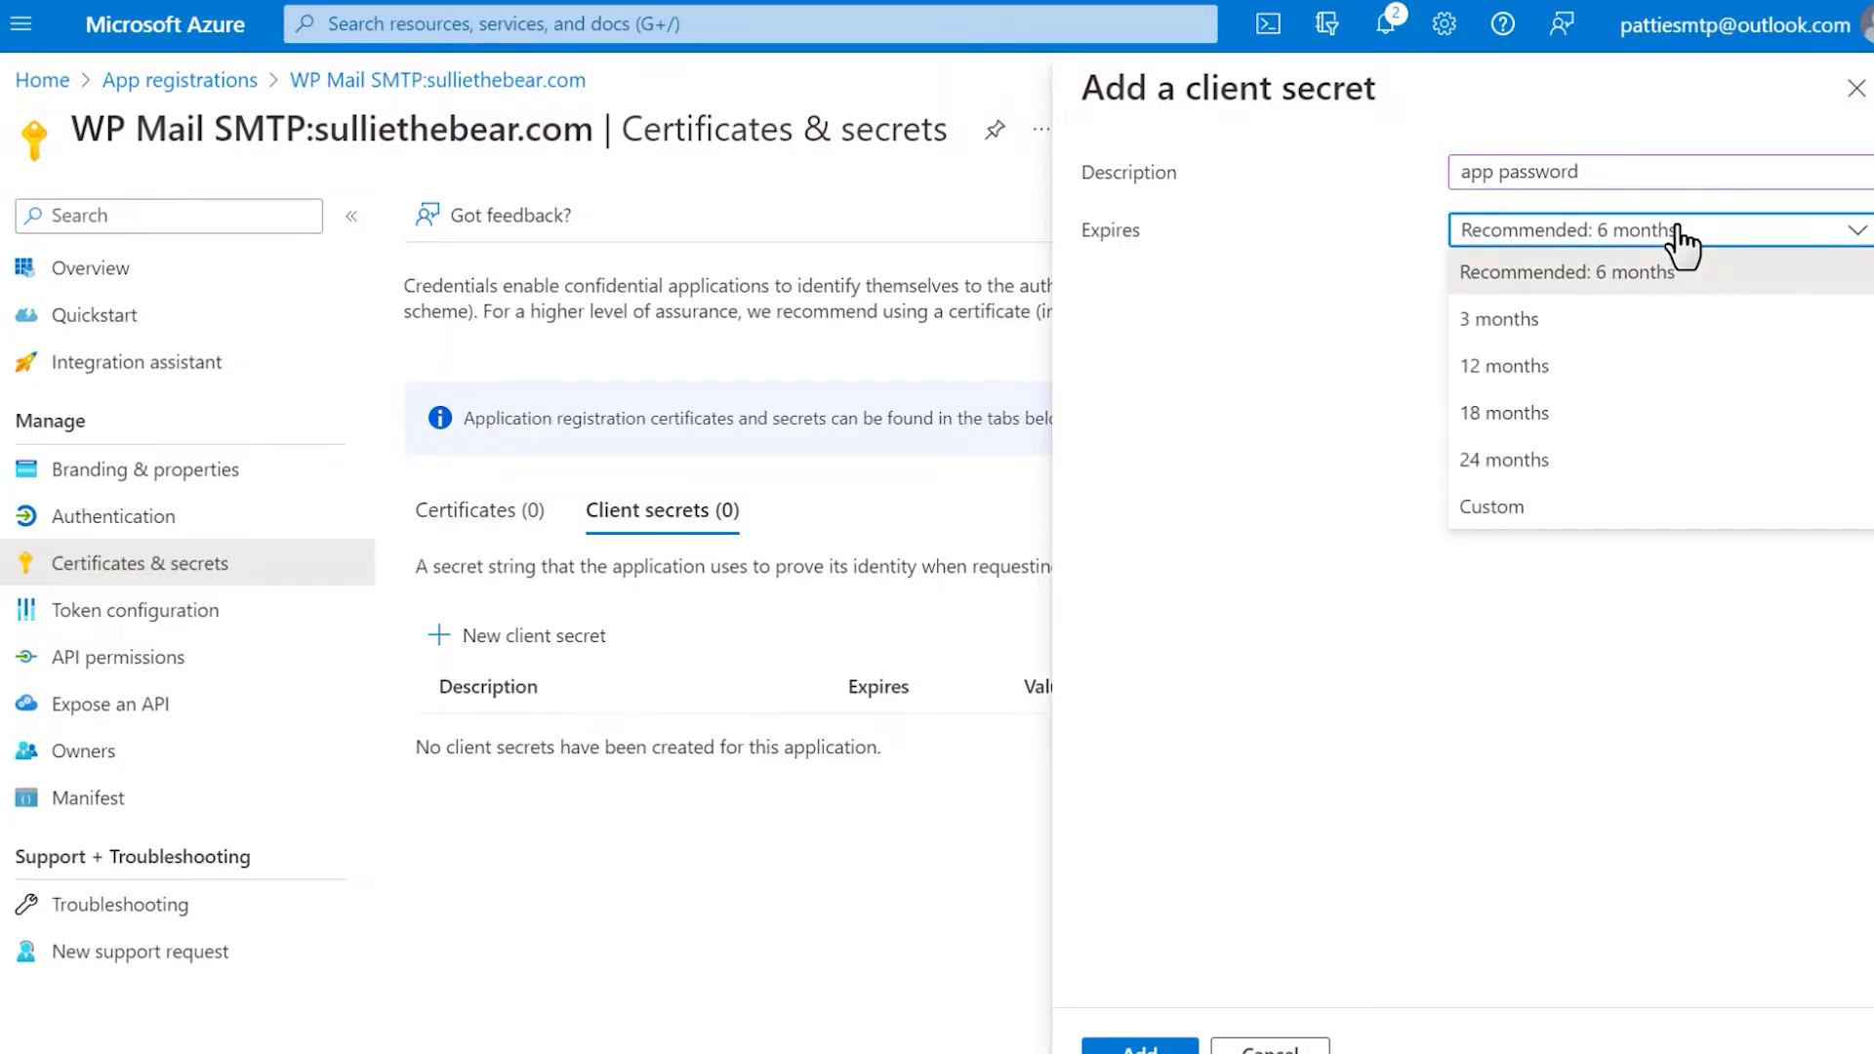
pyautogui.click(1539, 458)
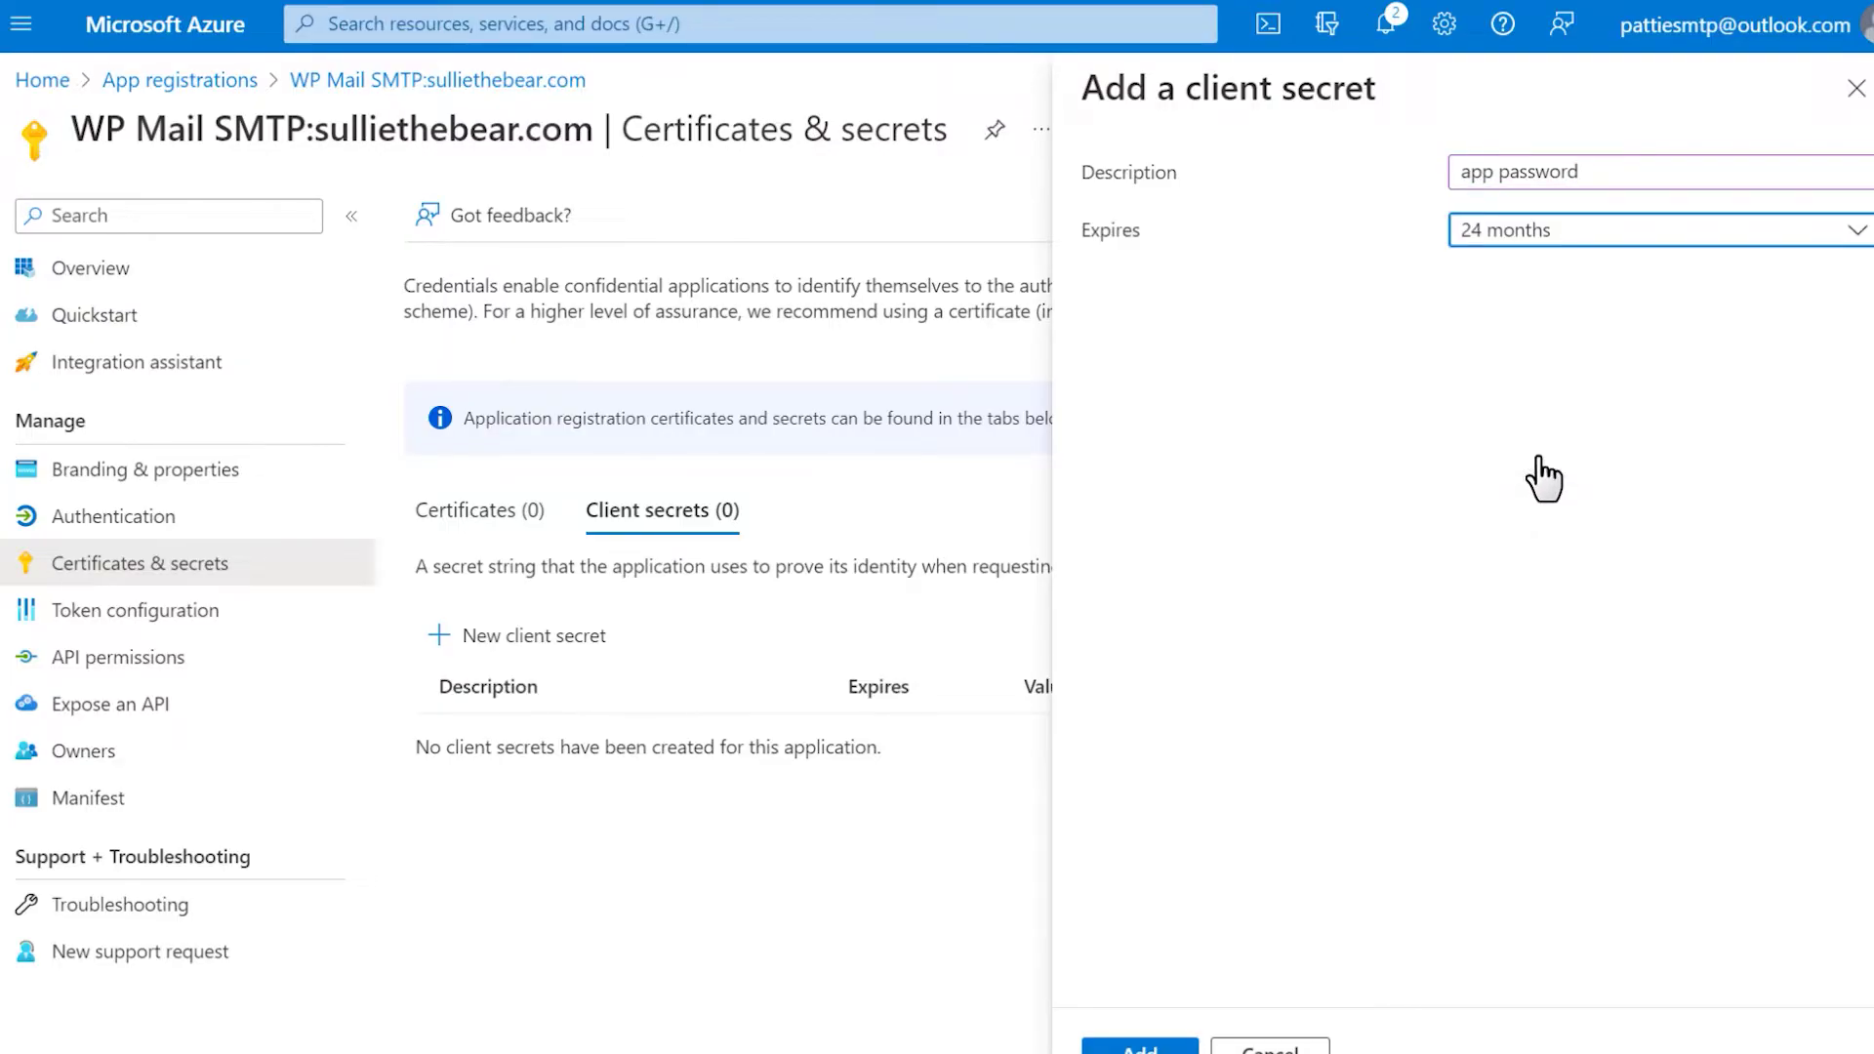
pyautogui.click(1172, 1046)
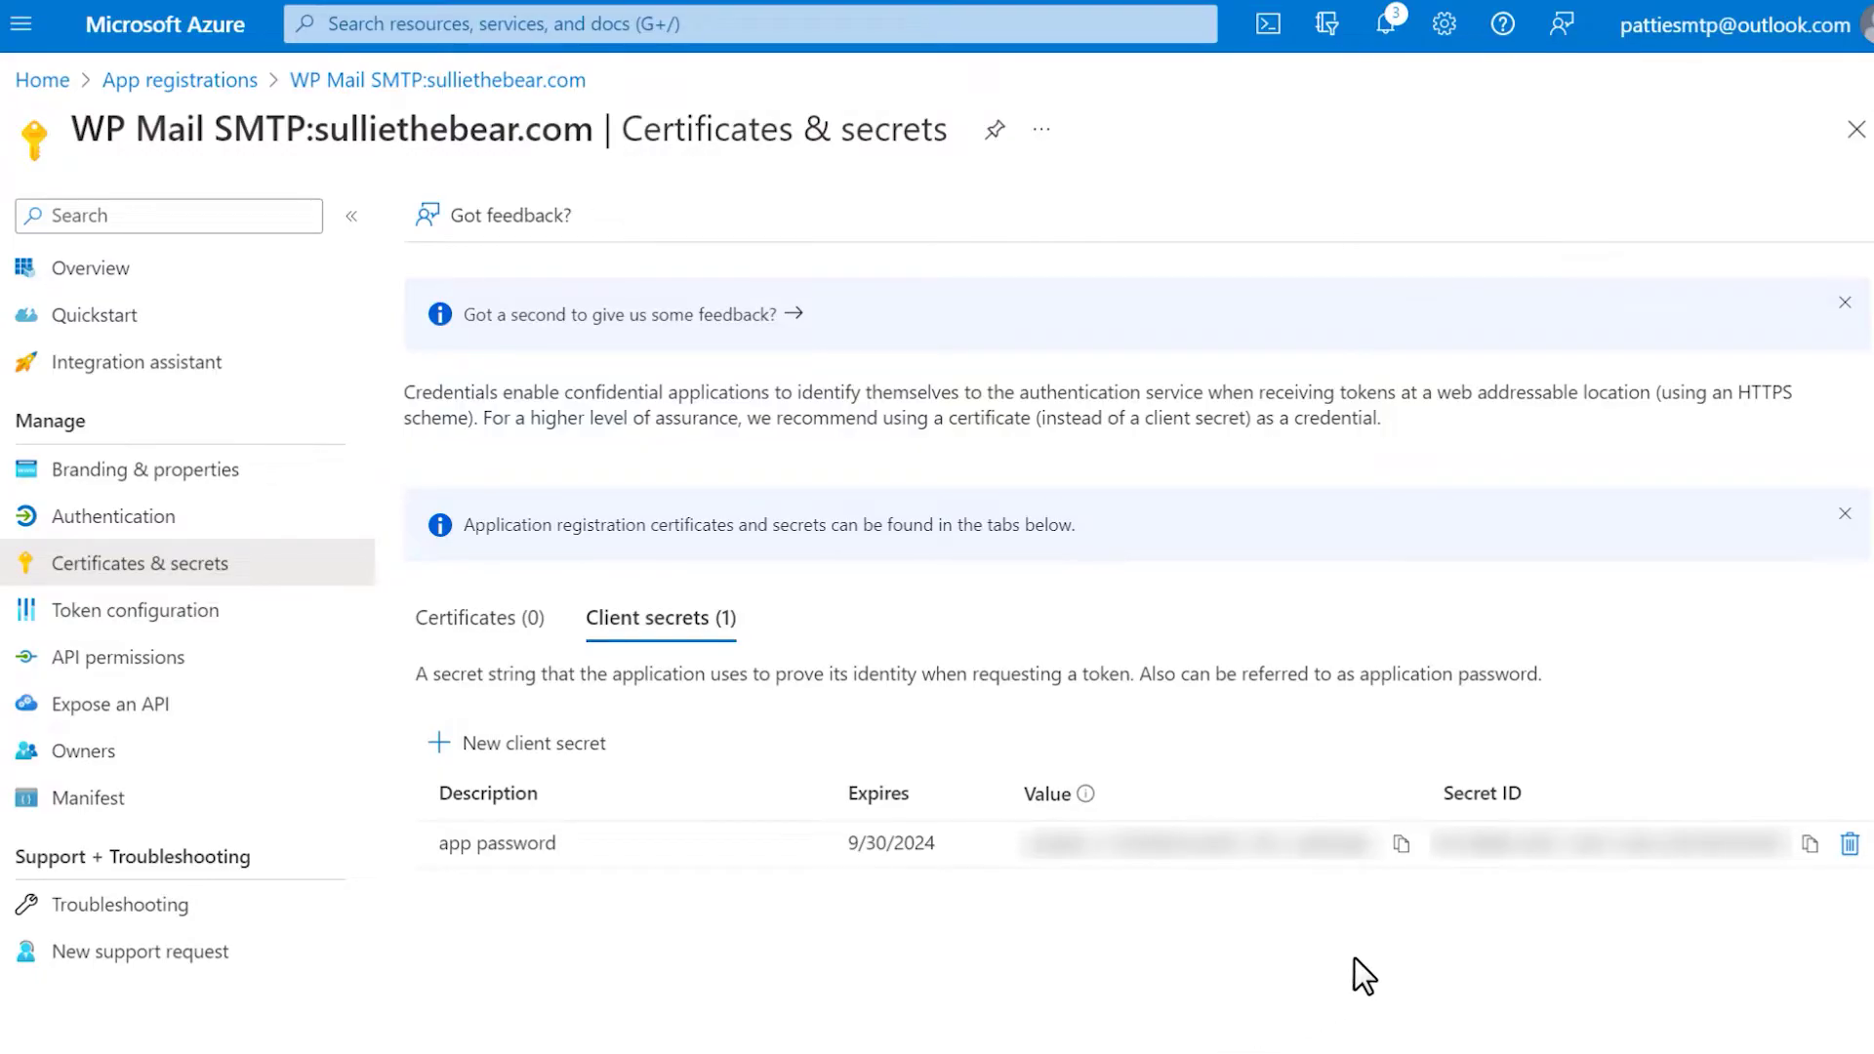
# - Paste the new secret's value into Application Password and save the mailer settings
pyautogui.click(1402, 844)
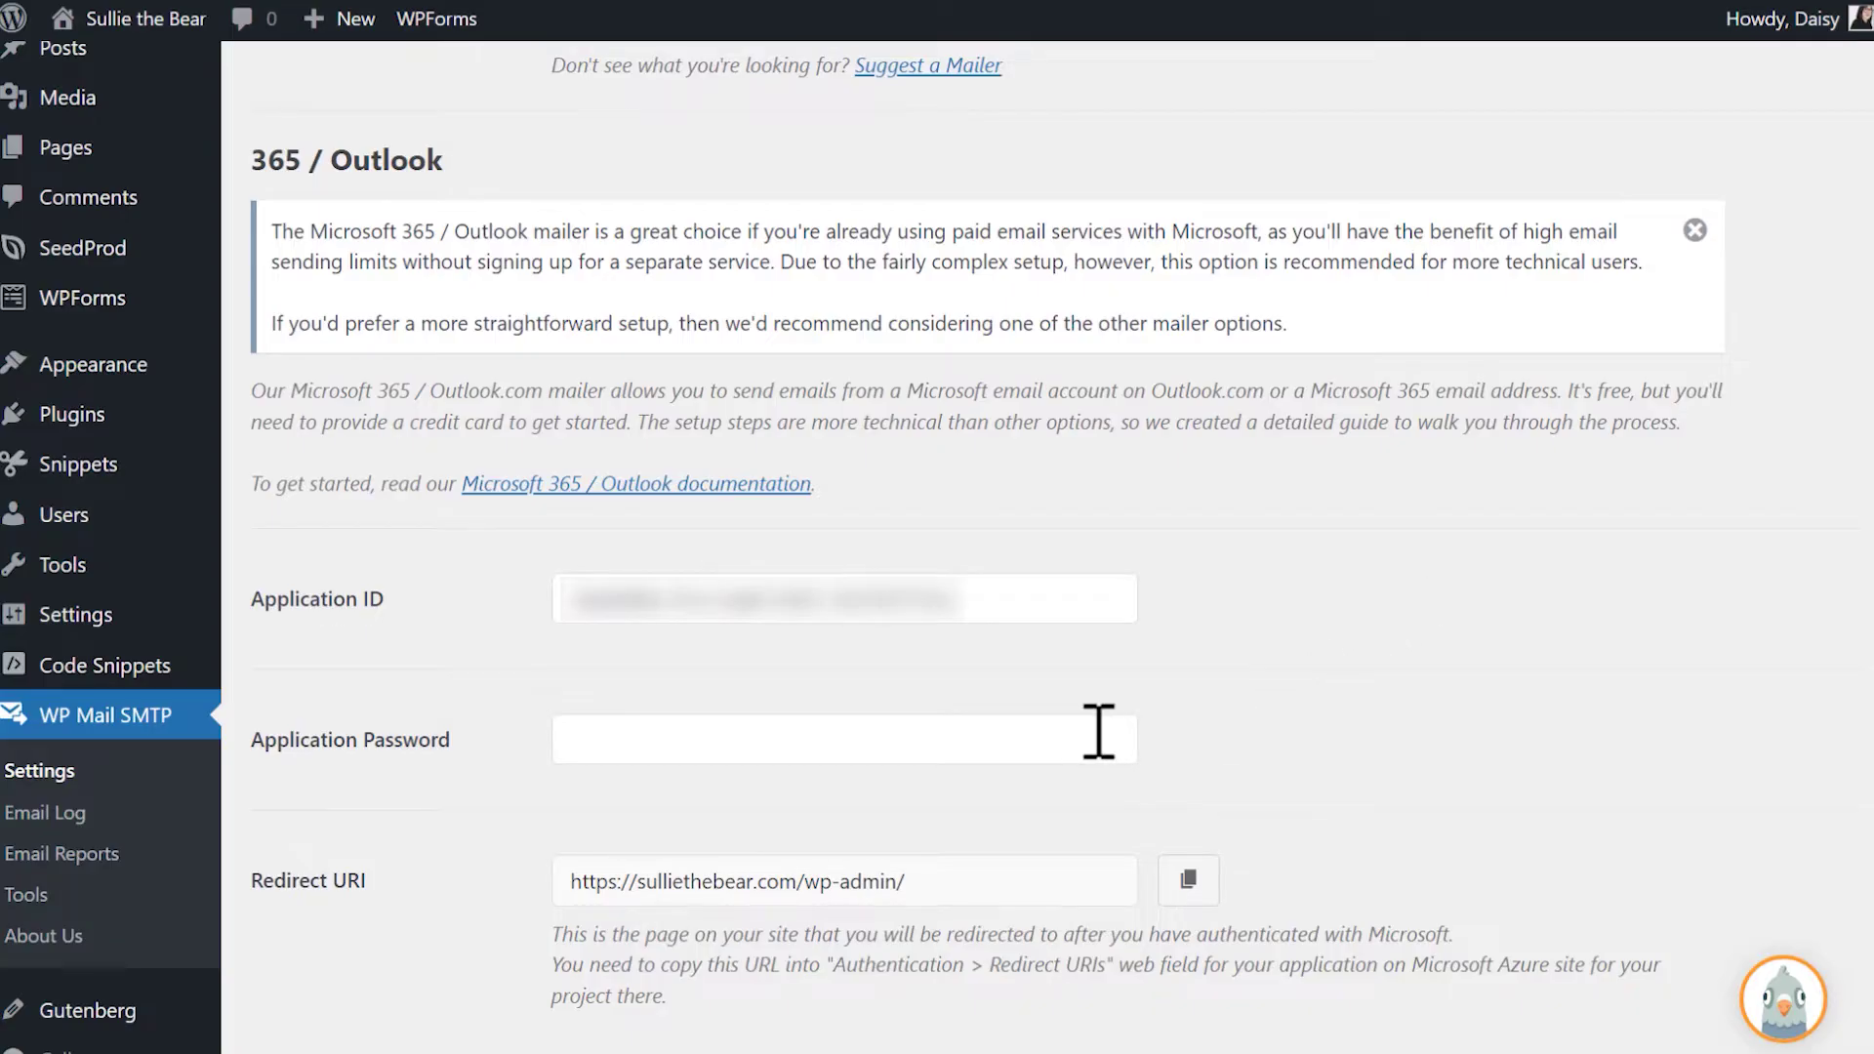
pyautogui.click(1097, 734)
pyautogui.hotkey('ctrl', 'v')
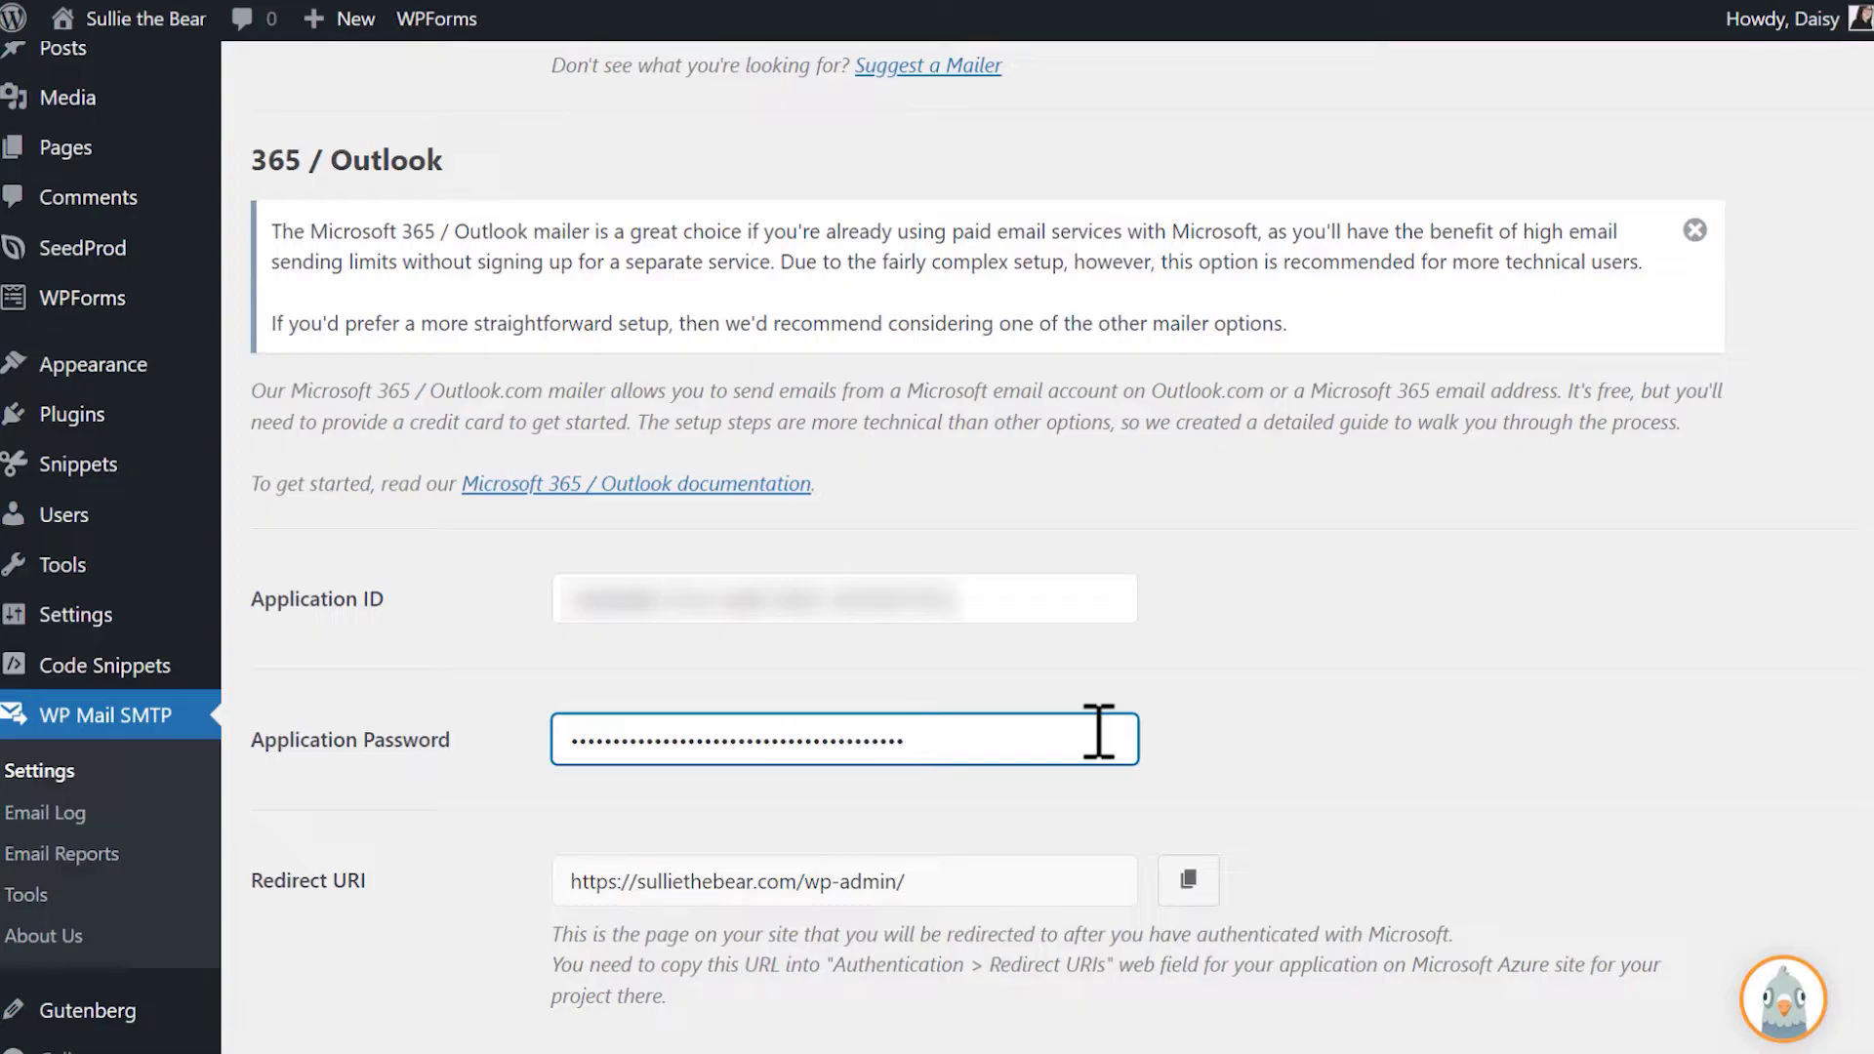
pyautogui.scroll(-3, 1099, 732)
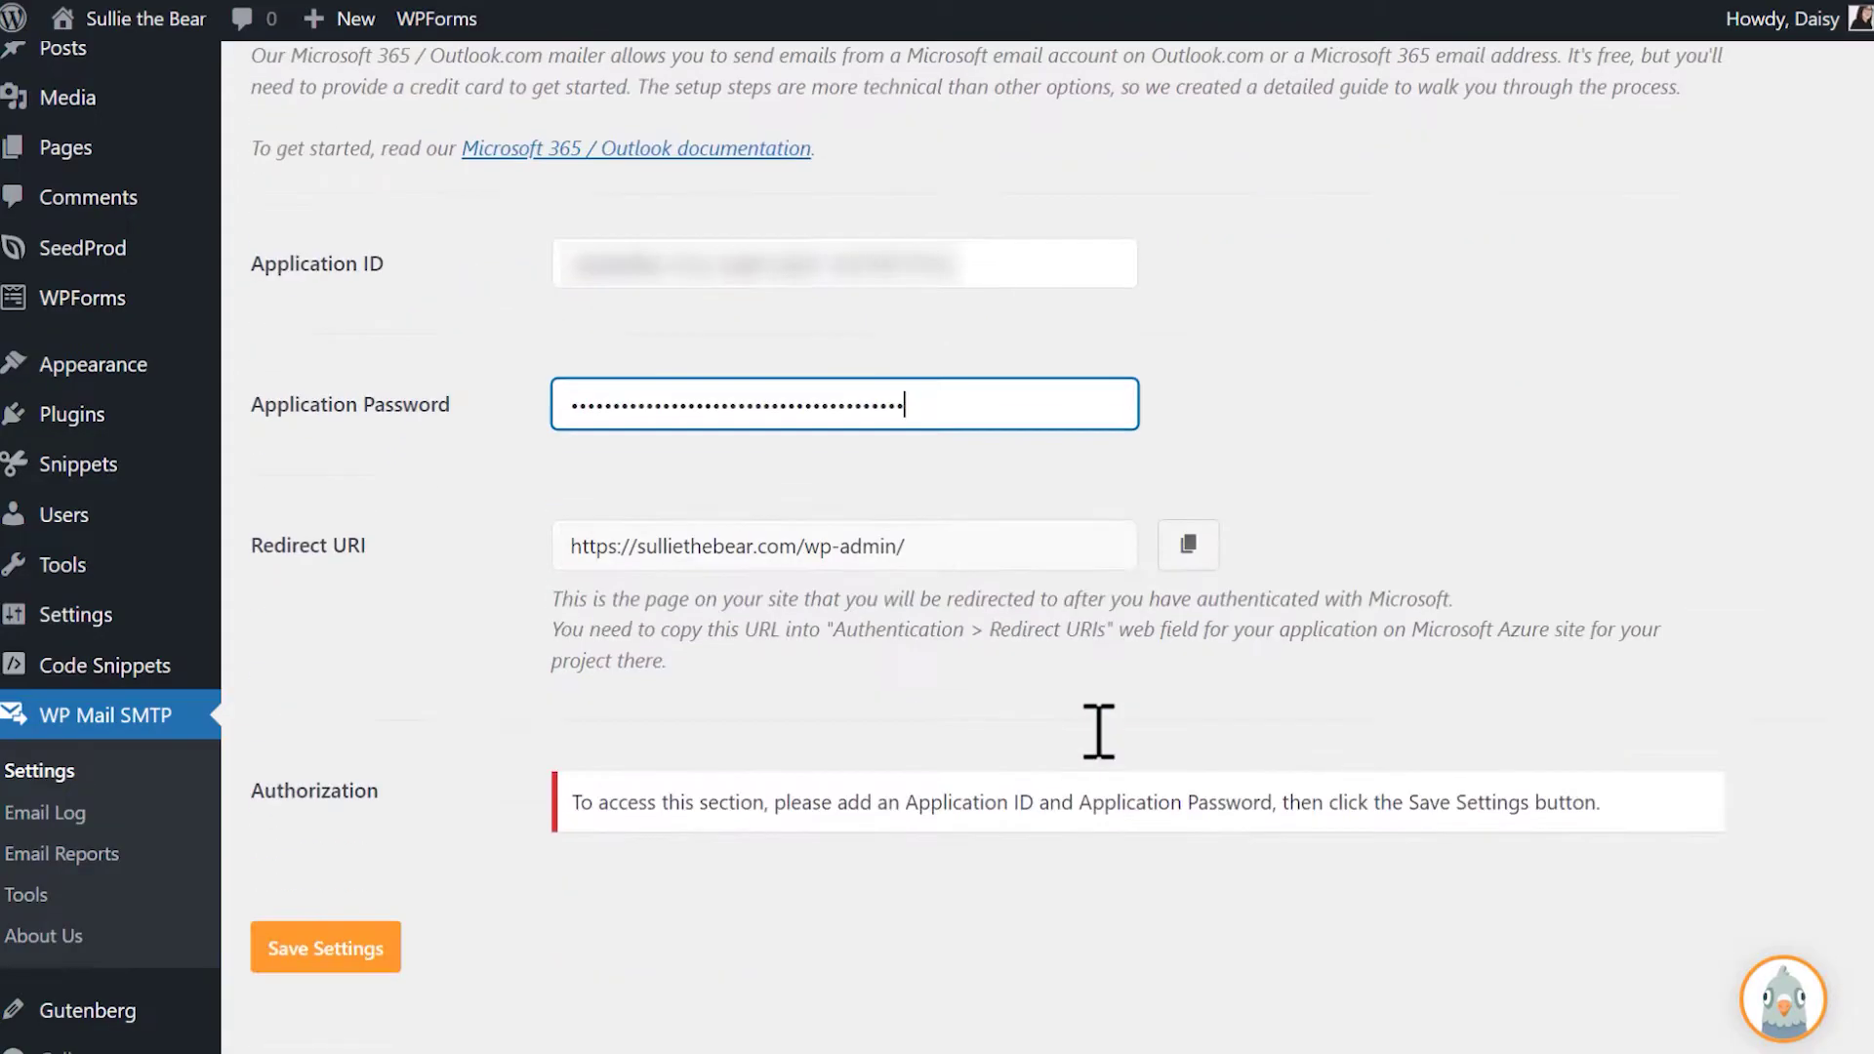
pyautogui.click(376, 964)
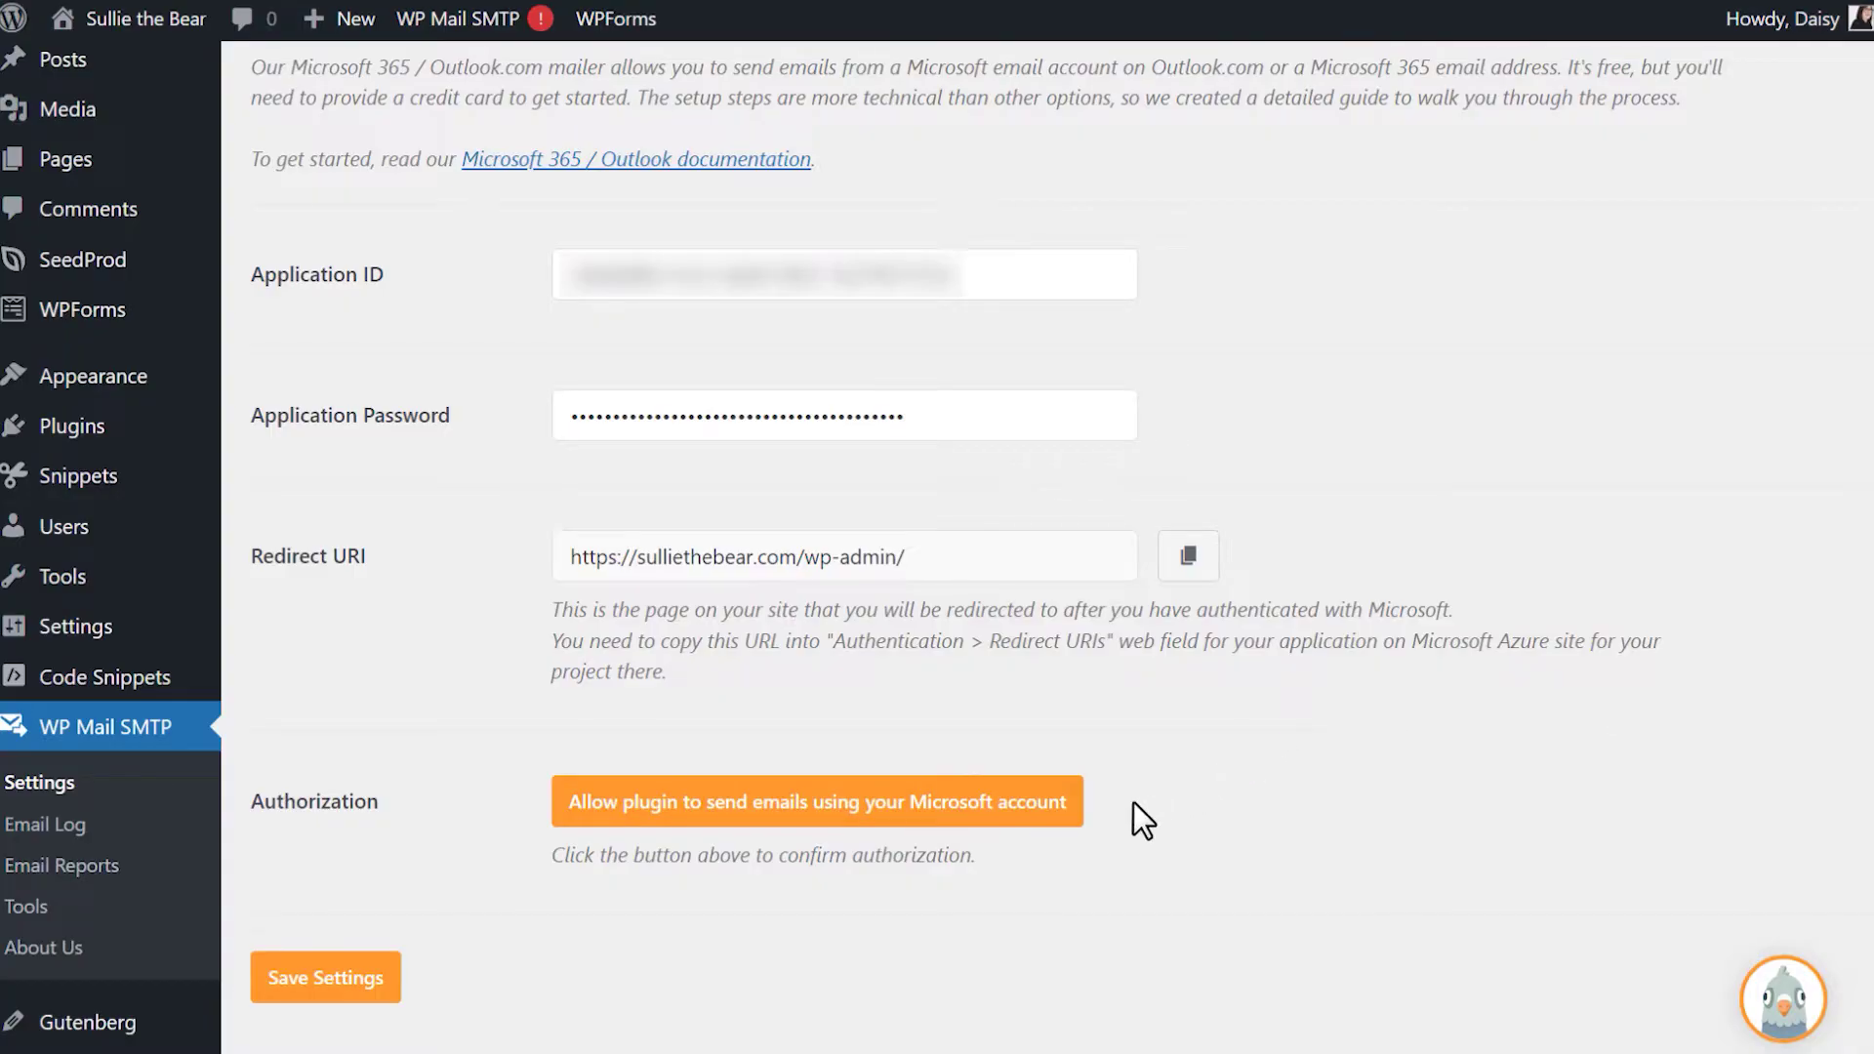
# - Authorize the plugin with the Microsoft account and accept the requested mail permissions
pyautogui.click(1067, 819)
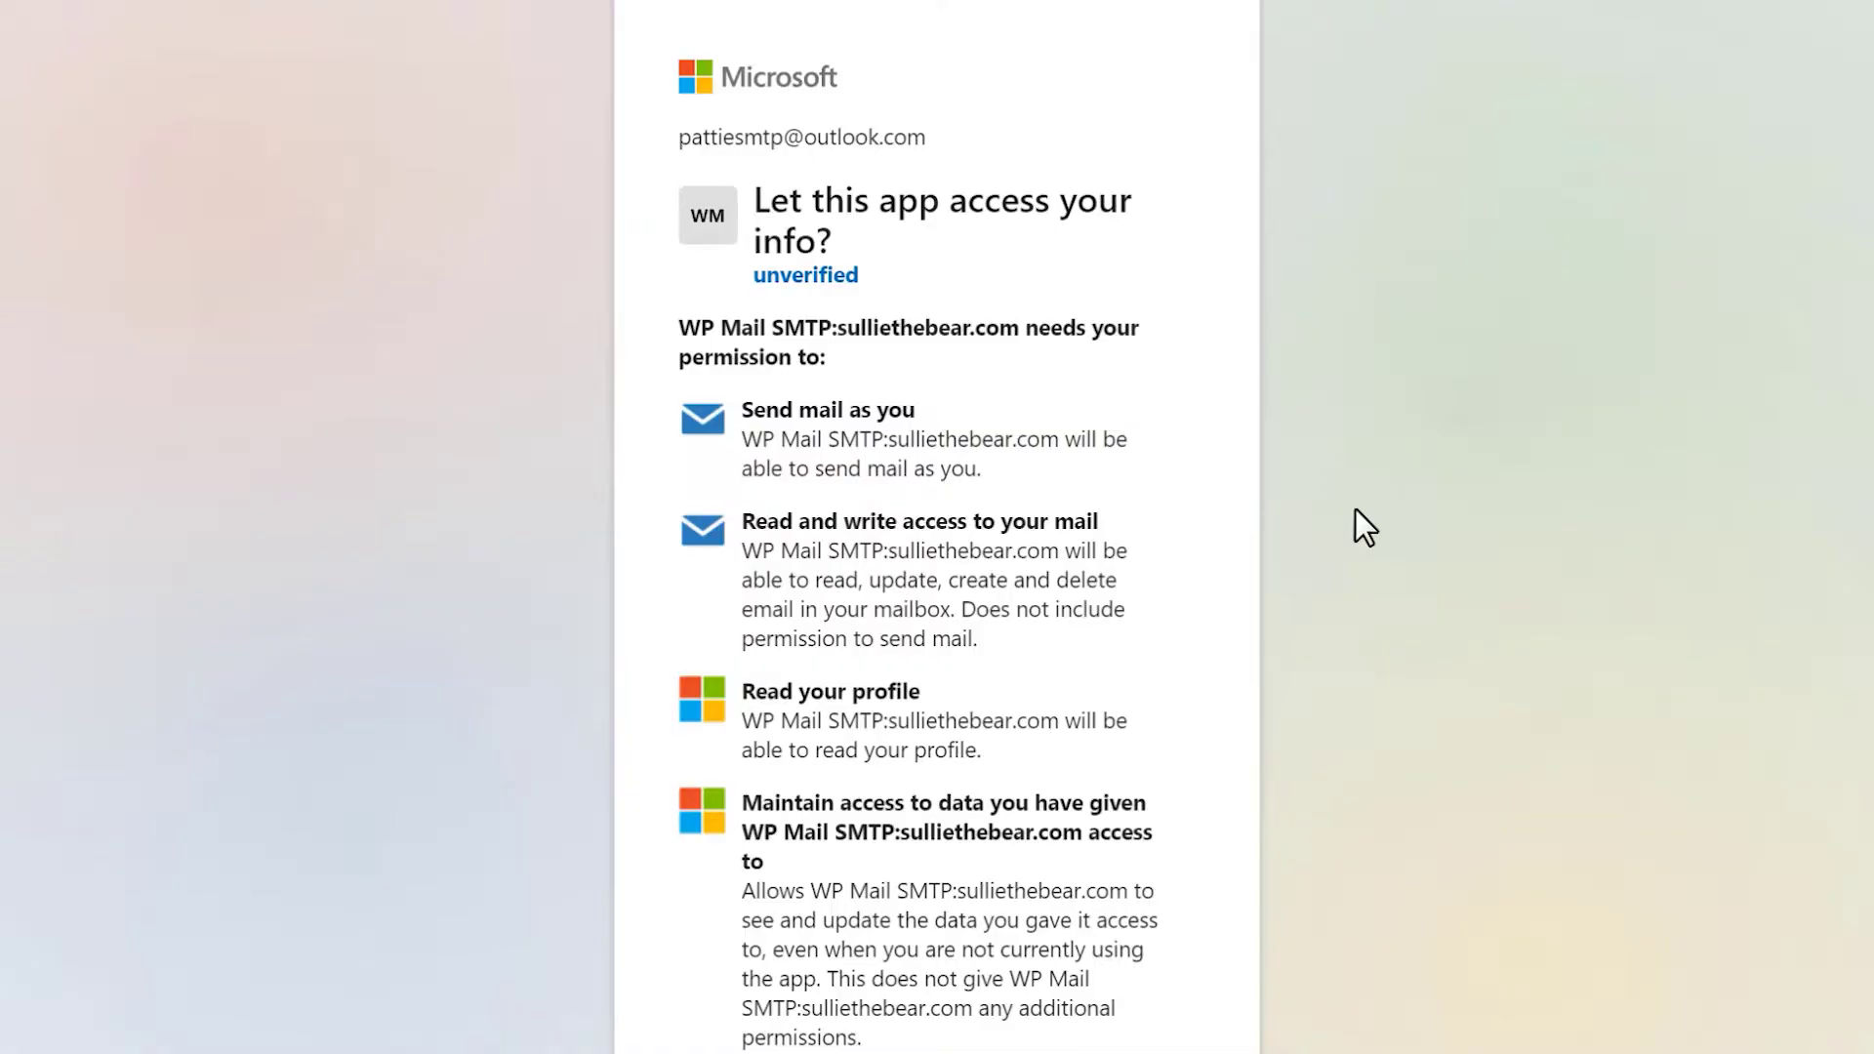
pyautogui.scroll(-3, 1356, 510)
pyautogui.click(1176, 971)
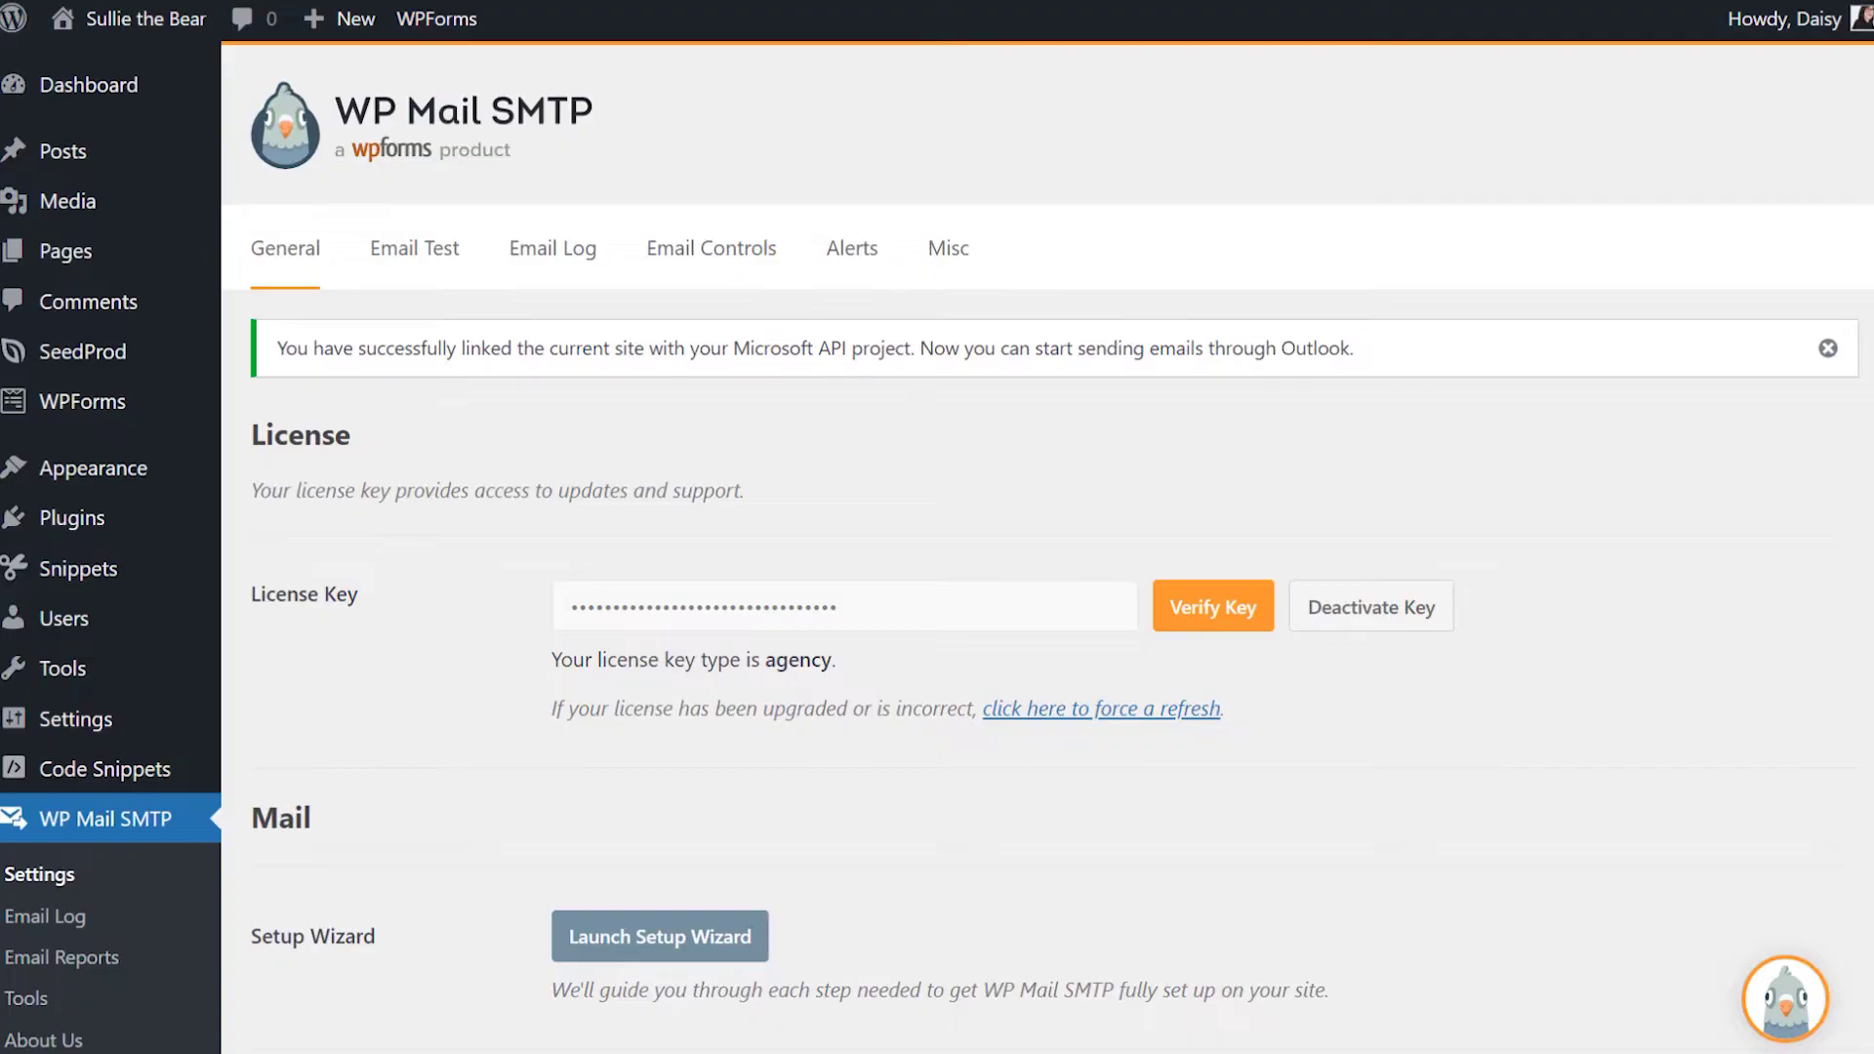
pyautogui.scroll(-7, 1046, 547)
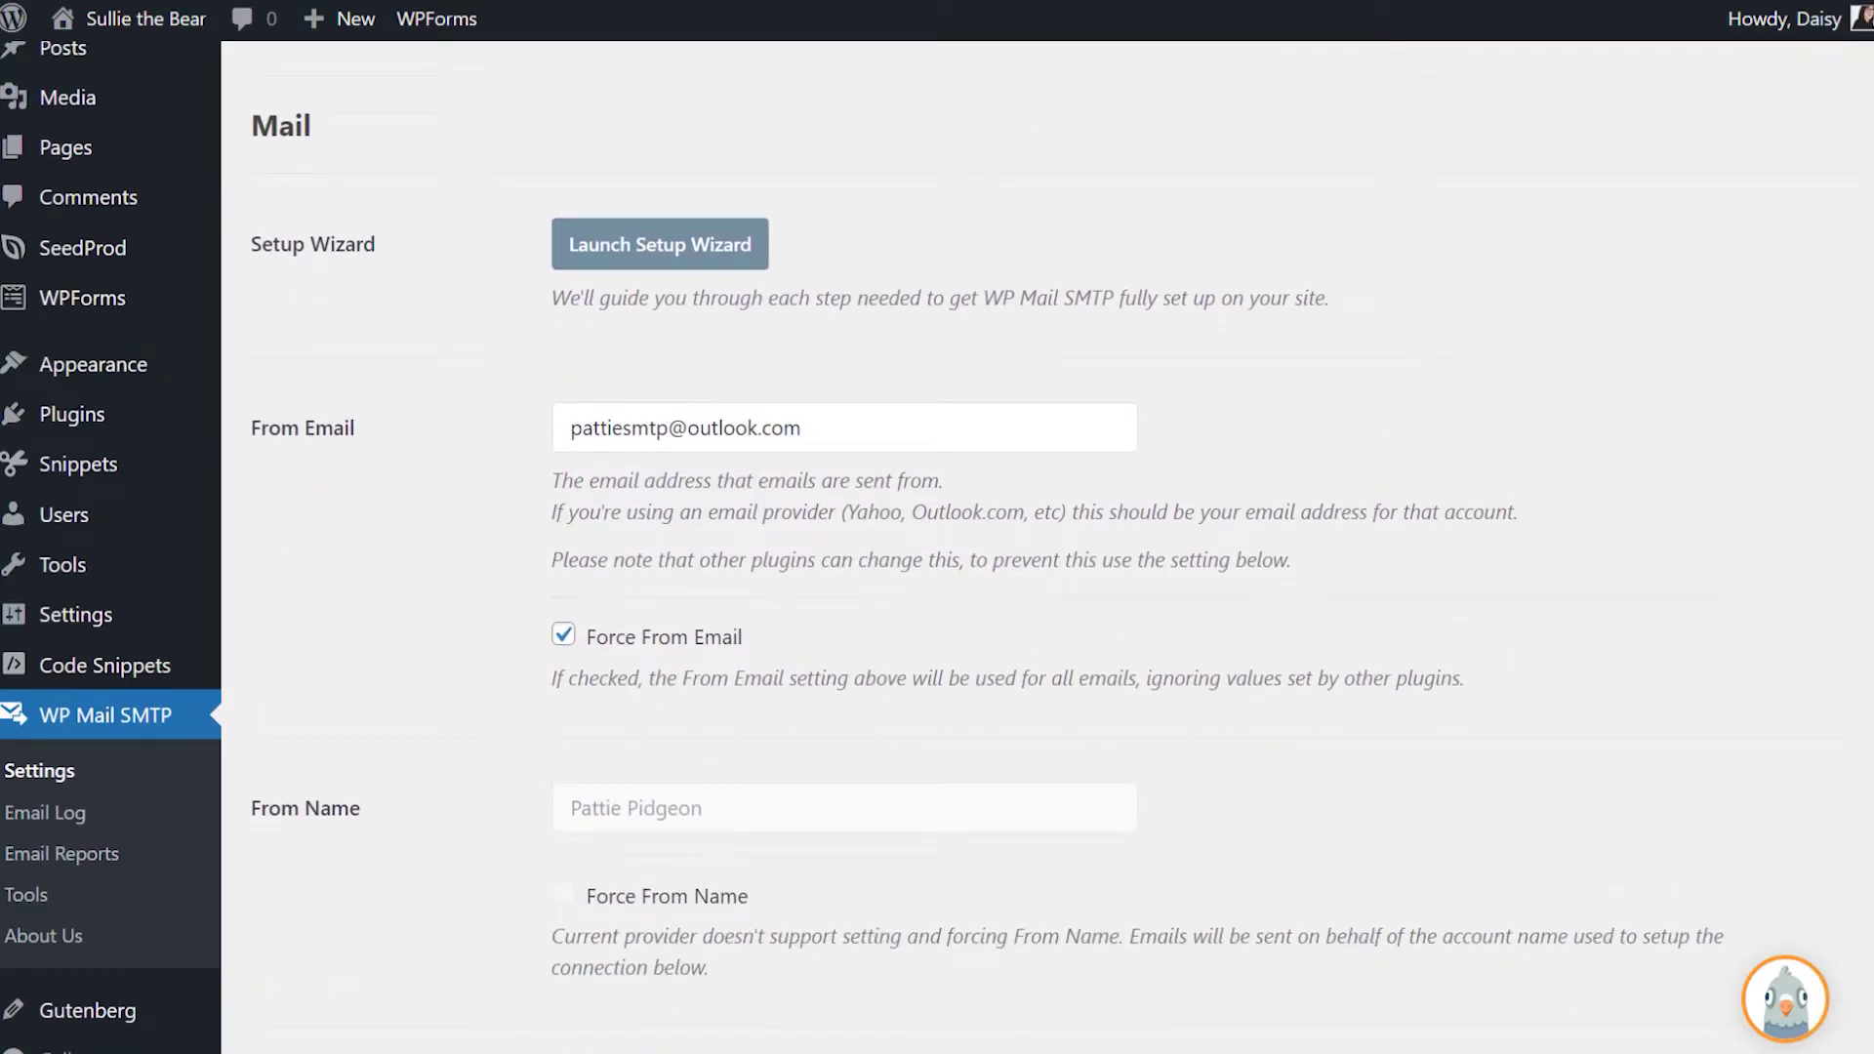
pyautogui.click(942, 426)
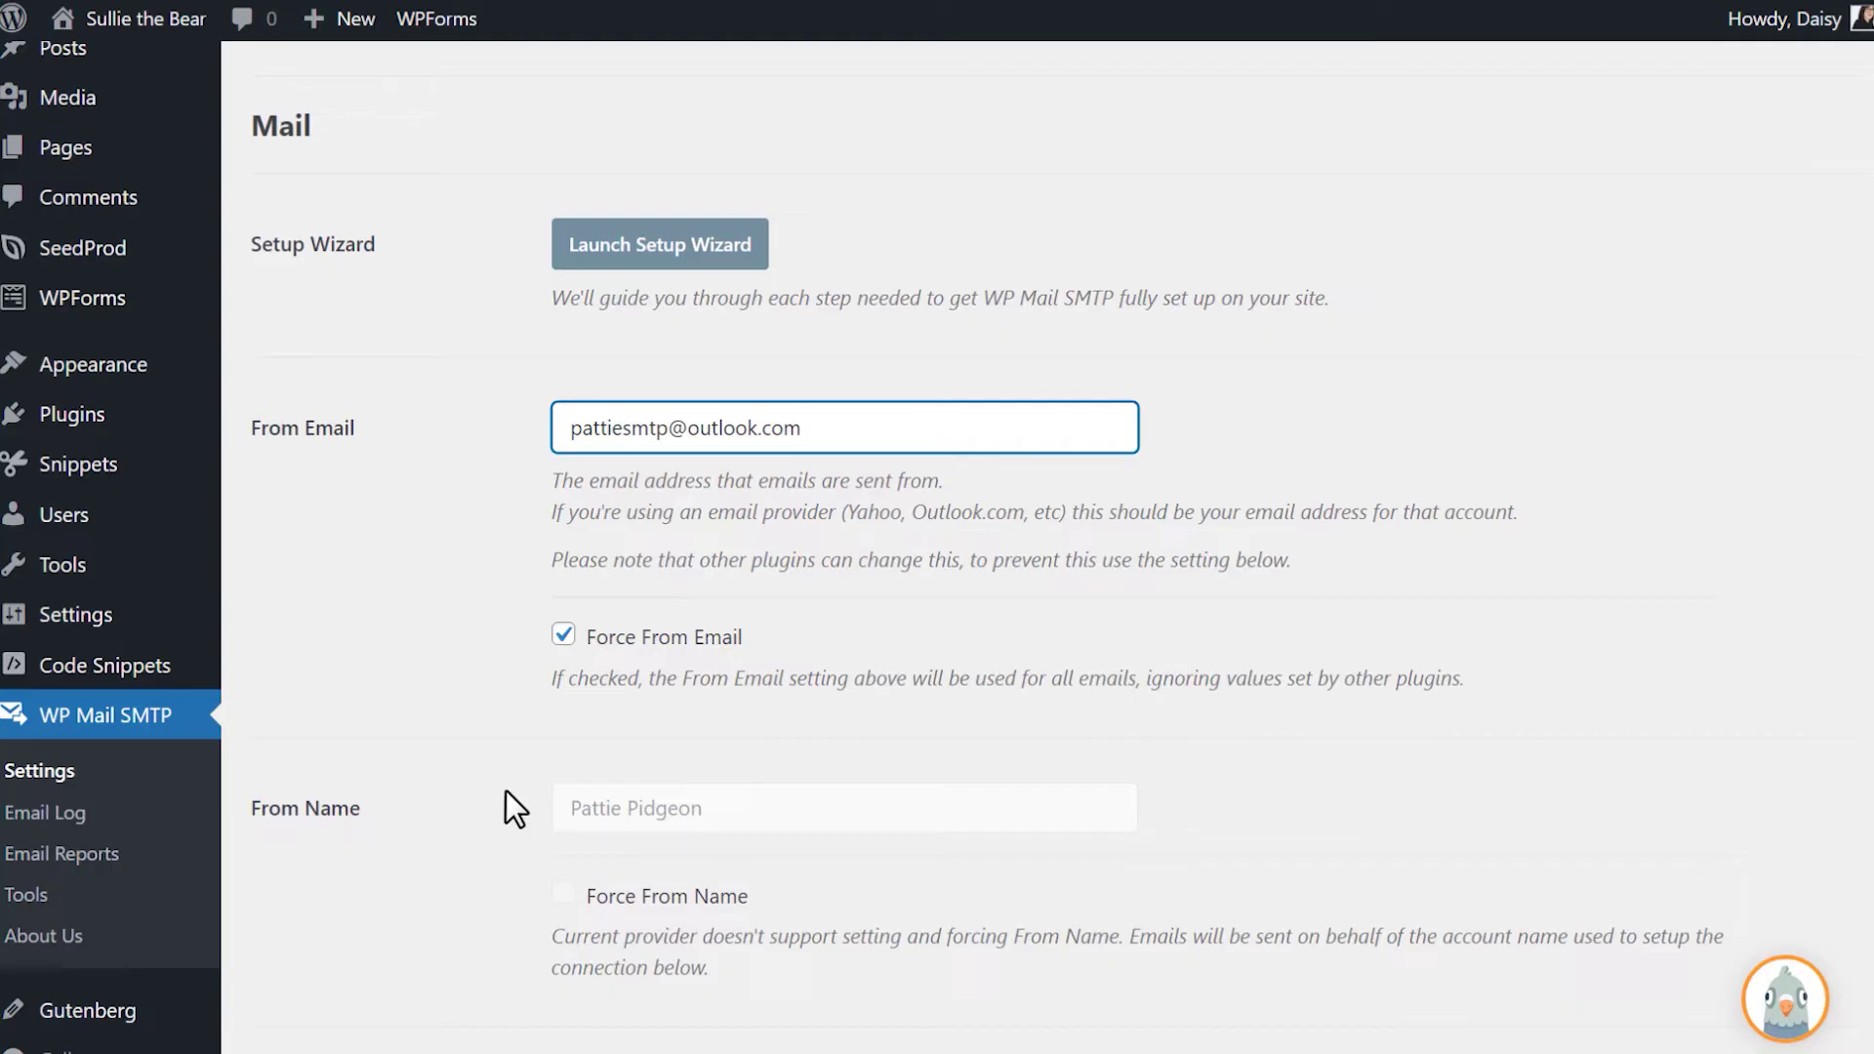
pyautogui.scroll(7, 505, 790)
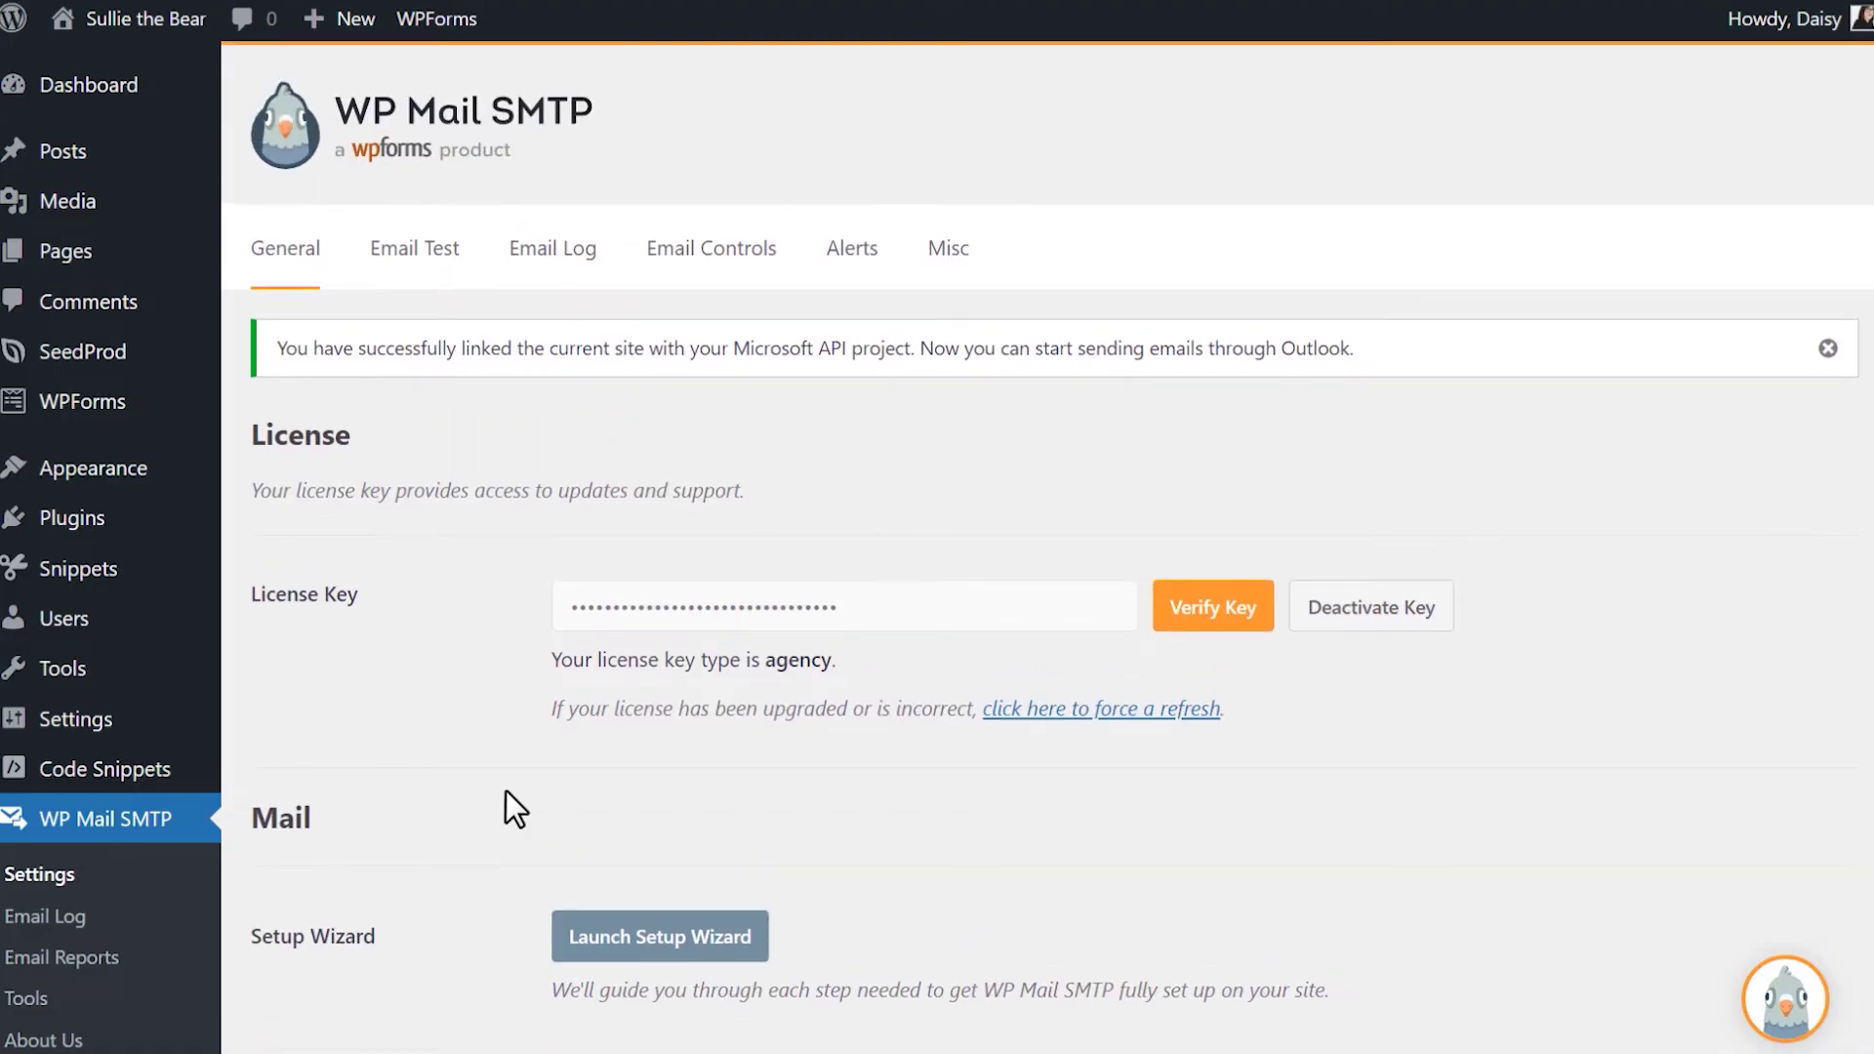
# - On the Email Test tab, verify the recipient address and send the test email
pyautogui.click(426, 276)
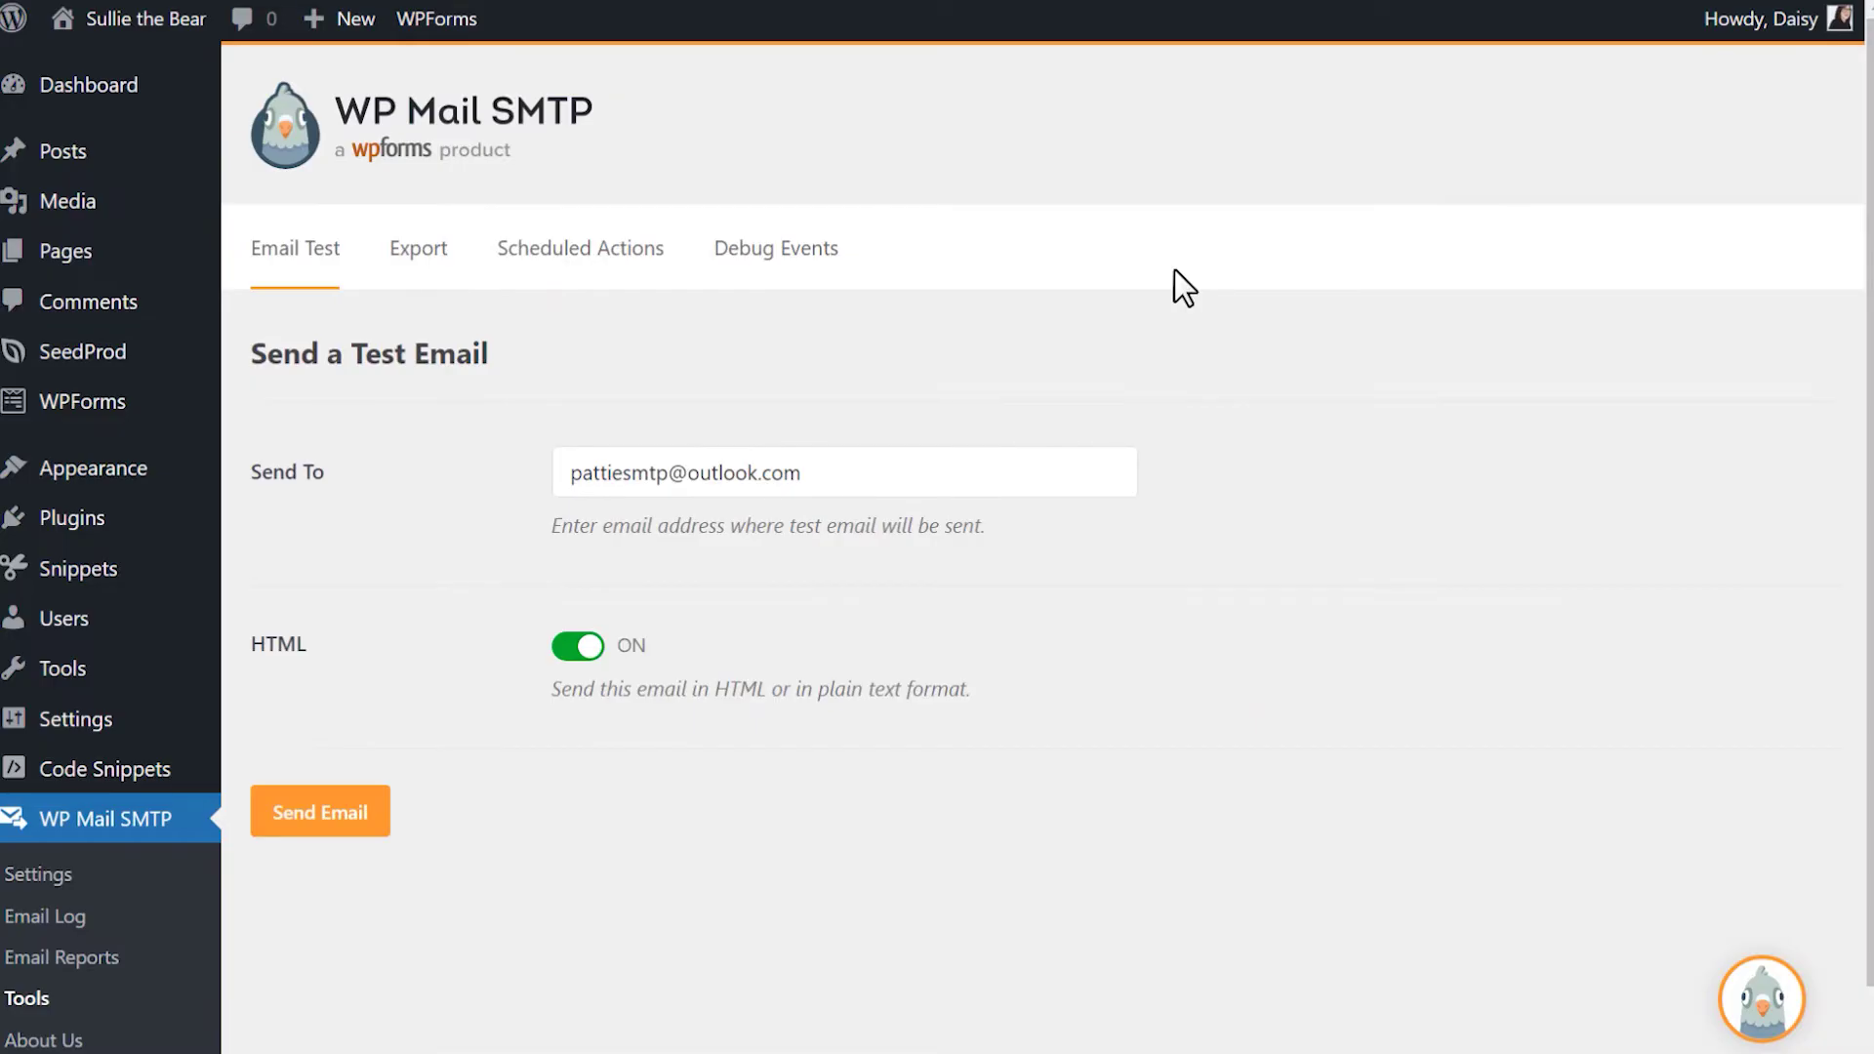
pyautogui.click(1049, 473)
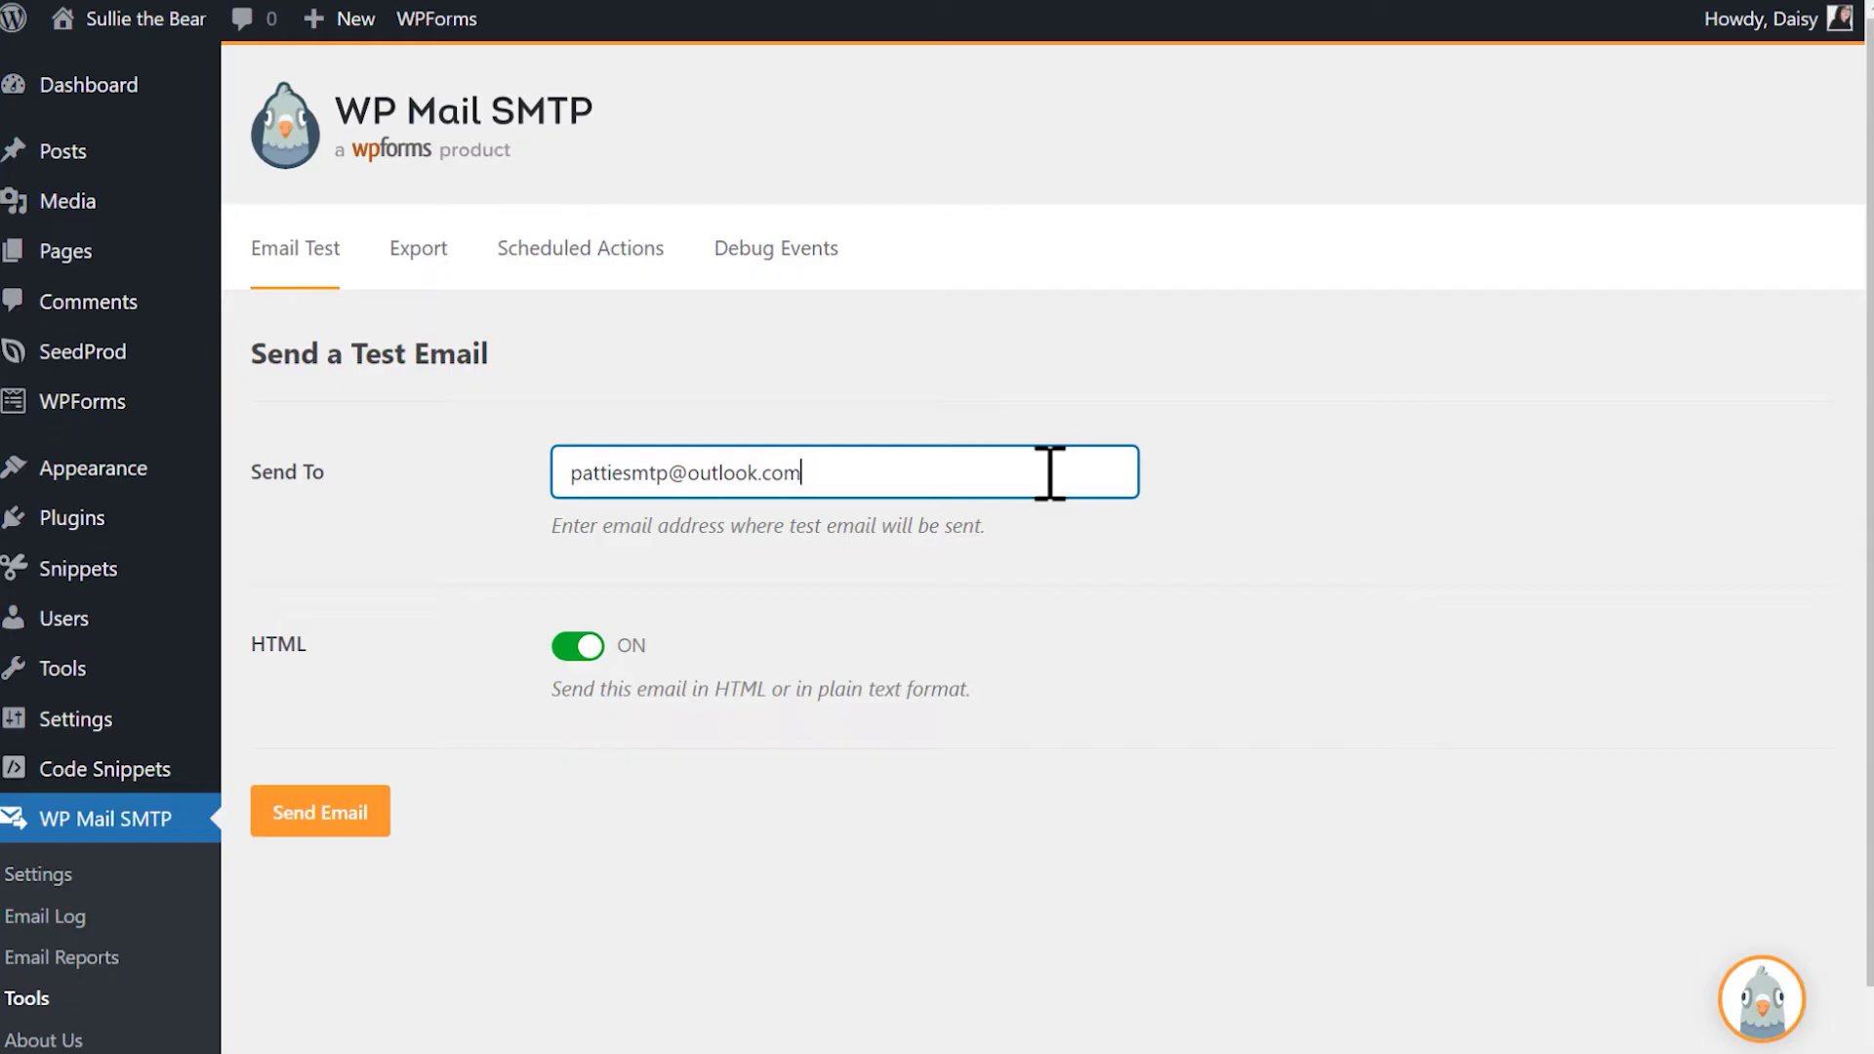
pyautogui.click(367, 826)
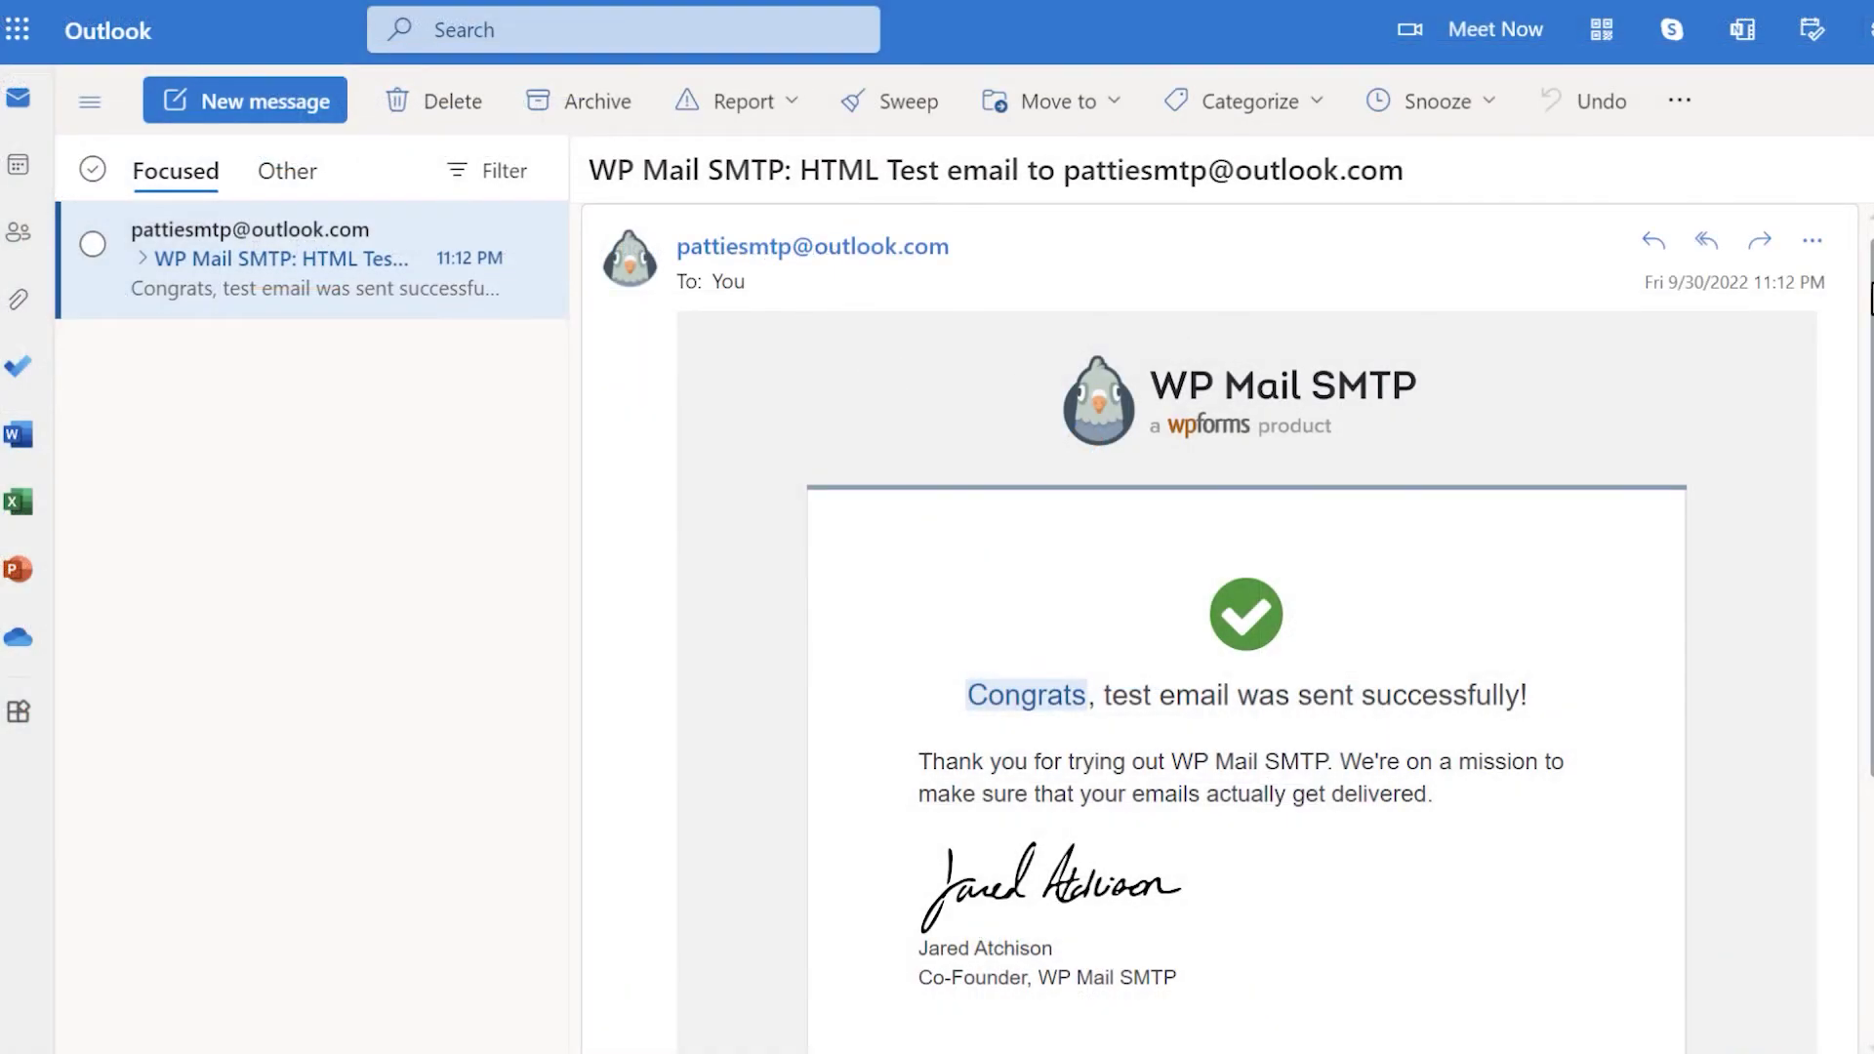
# - Scroll through the opened test email reading 'Congrats, test email was sent successfully!'
pyautogui.scroll(-3, 1220, 595)
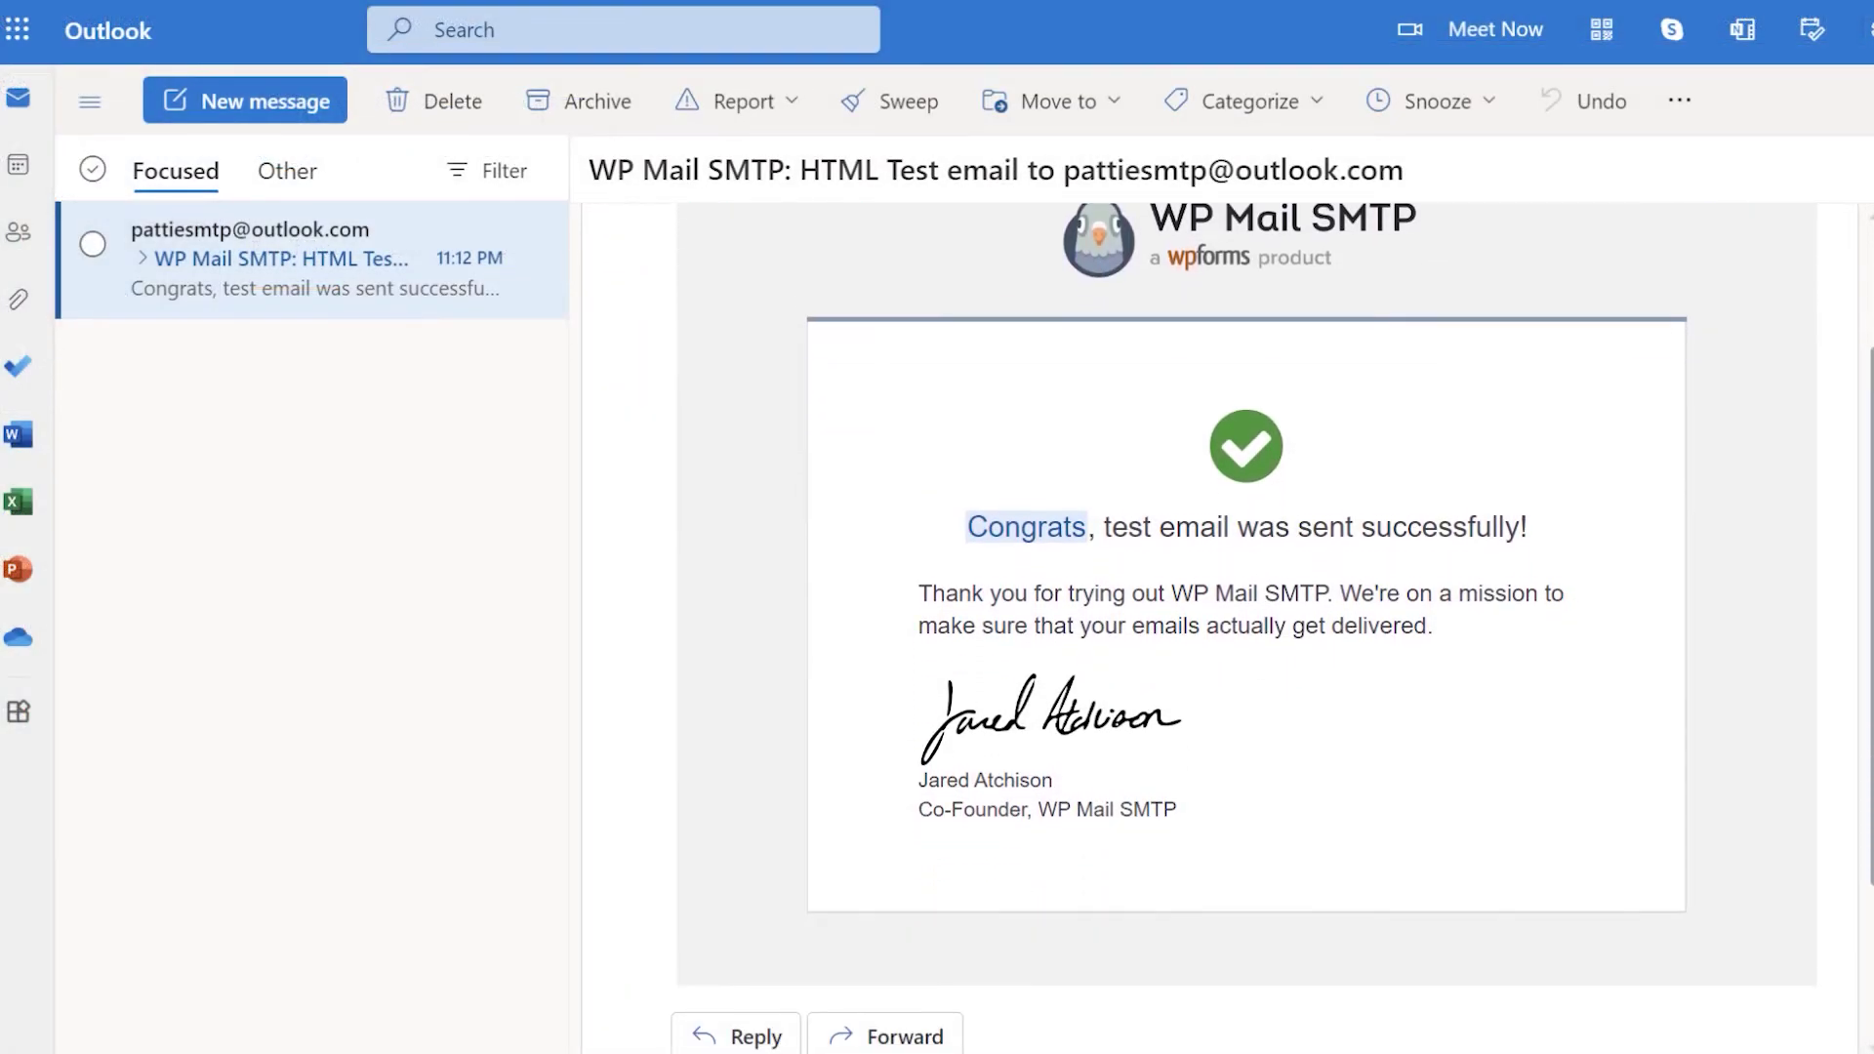
pyautogui.scroll(3, 1219, 595)
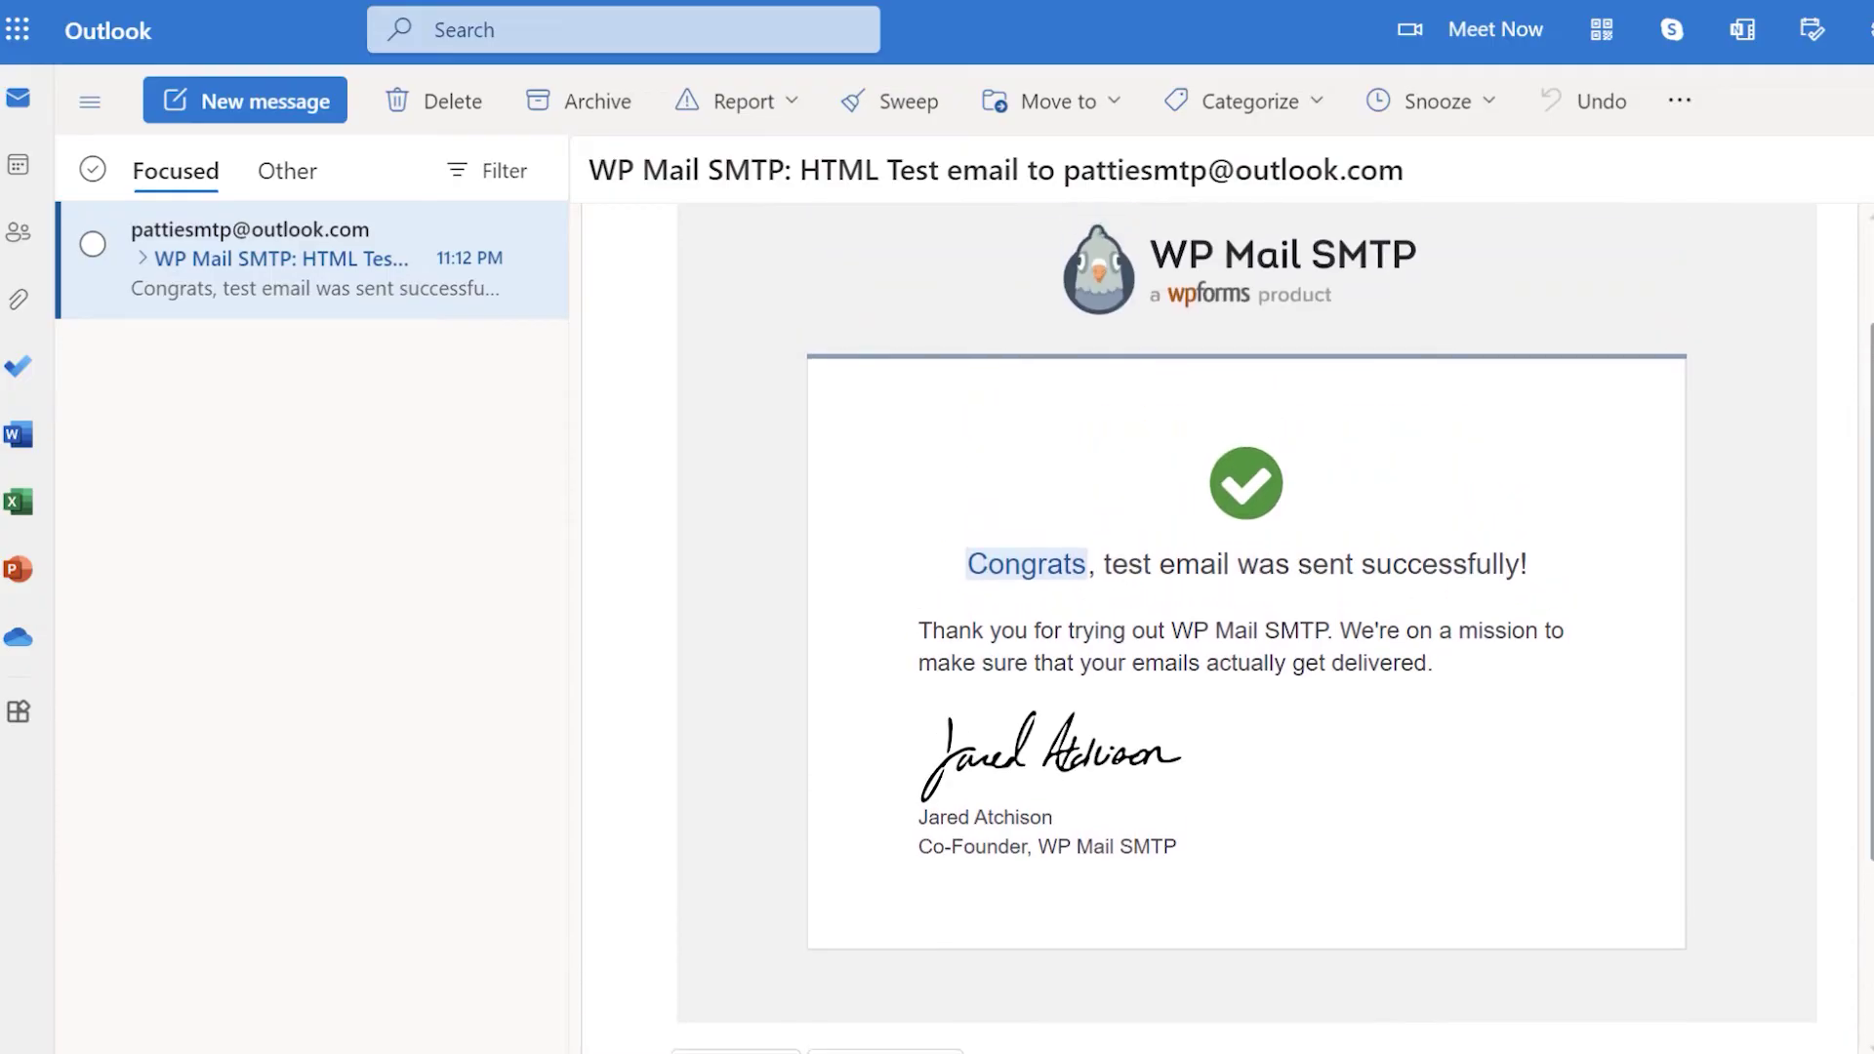